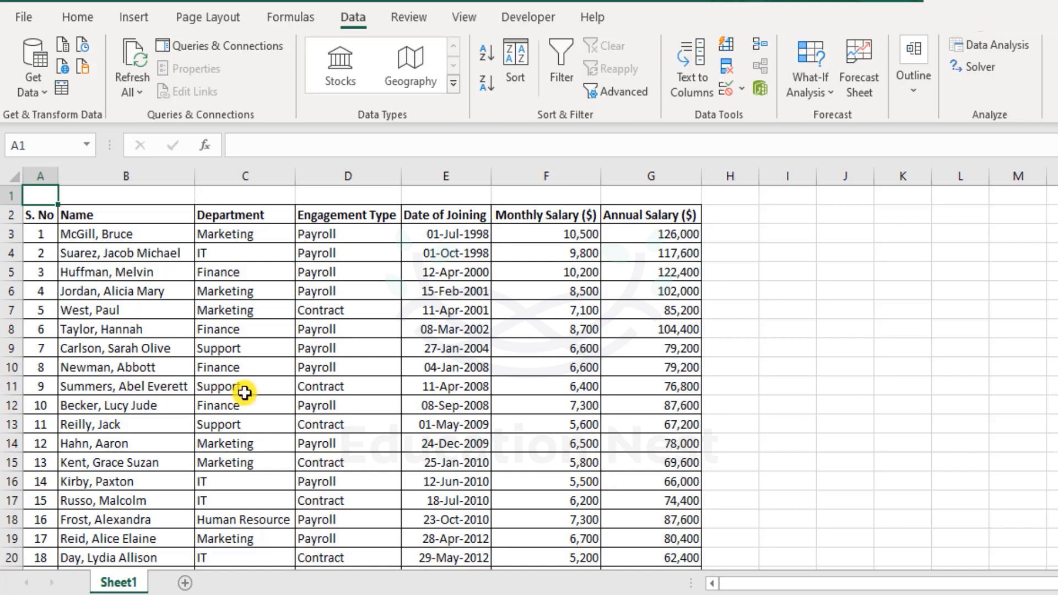
Write the name pattern "Last Name, First Name Middle Name" in cell I2 as a note on the Name column, and clear it again.
left_click_drag(102, 214, 108, 424)
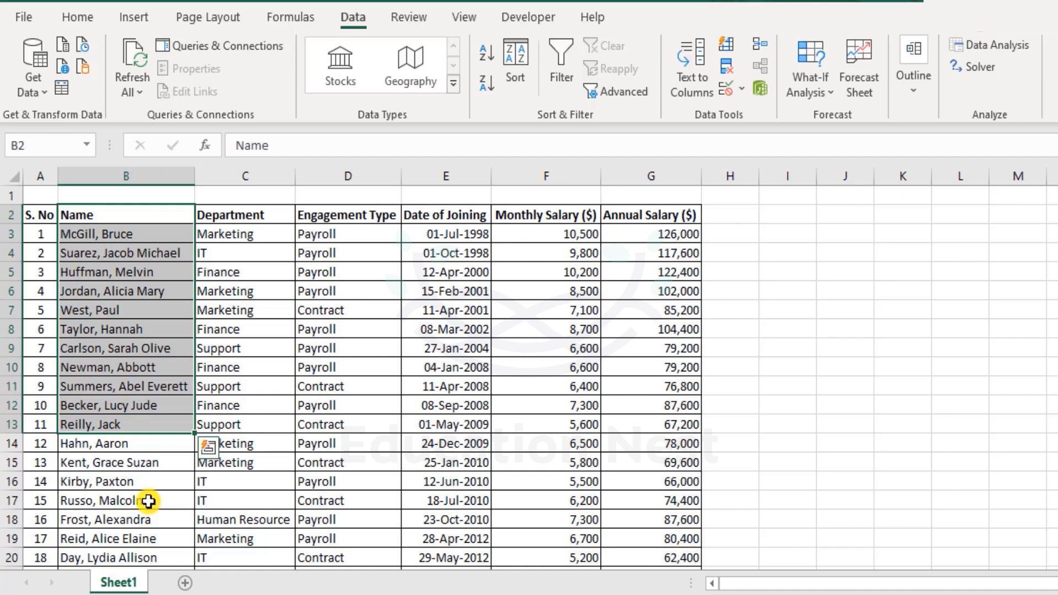
left_click(106, 237)
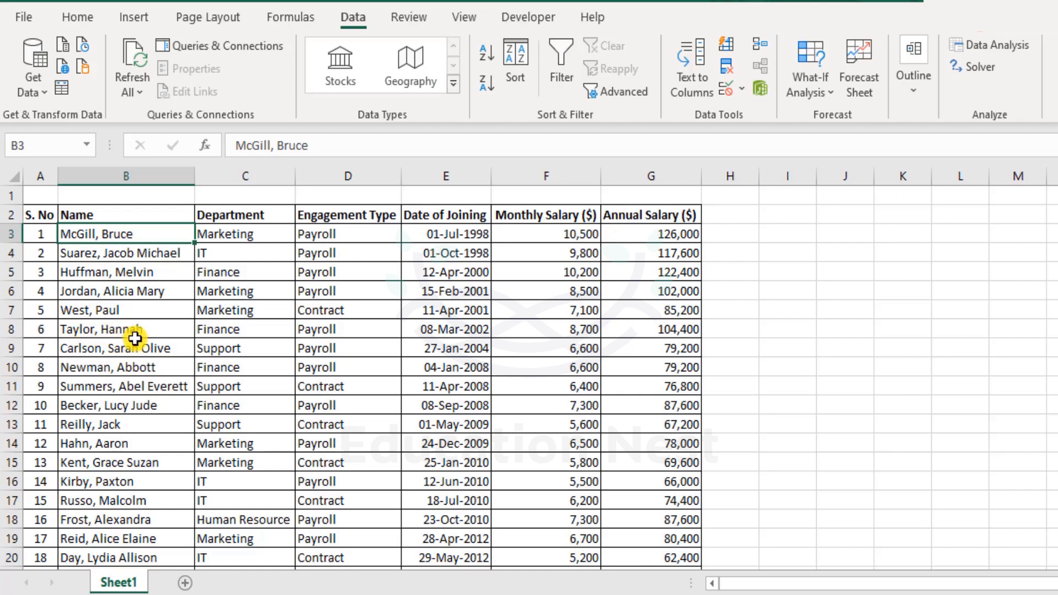
left_click(809, 214)
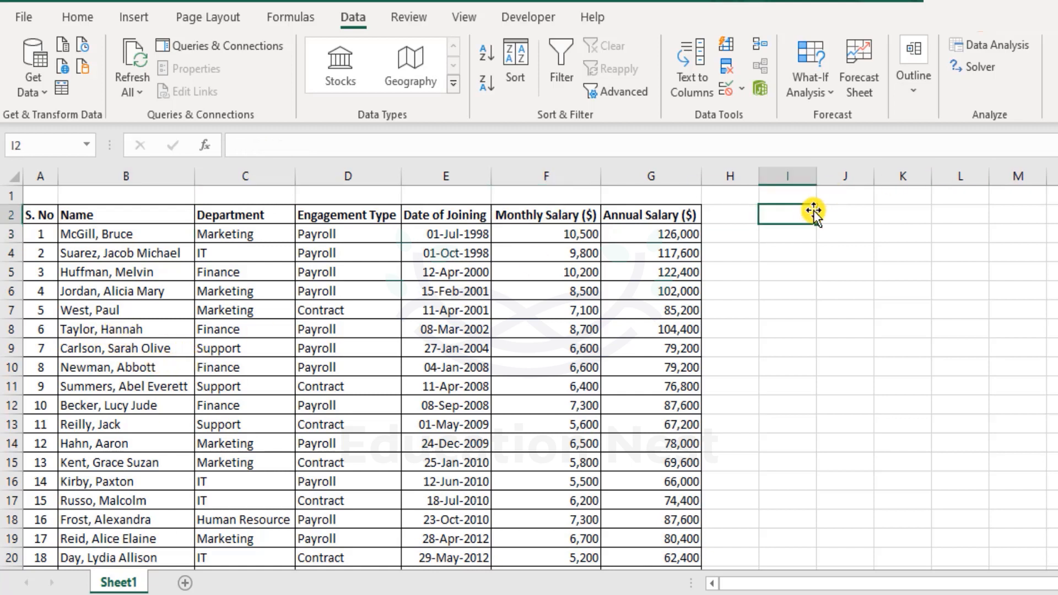
type("Last Name, First Name Middle Na")
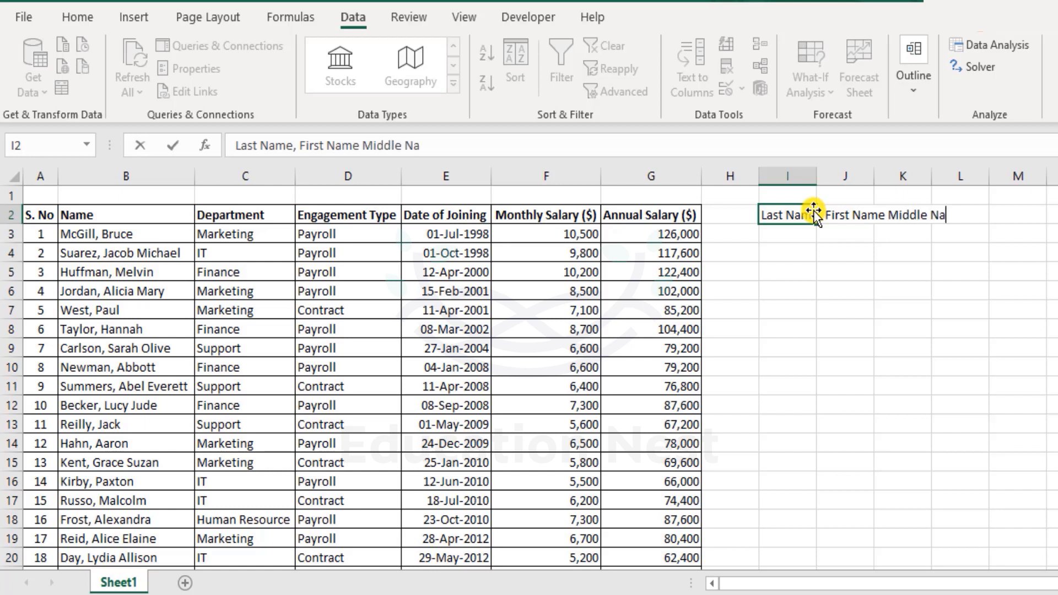
key("Return")
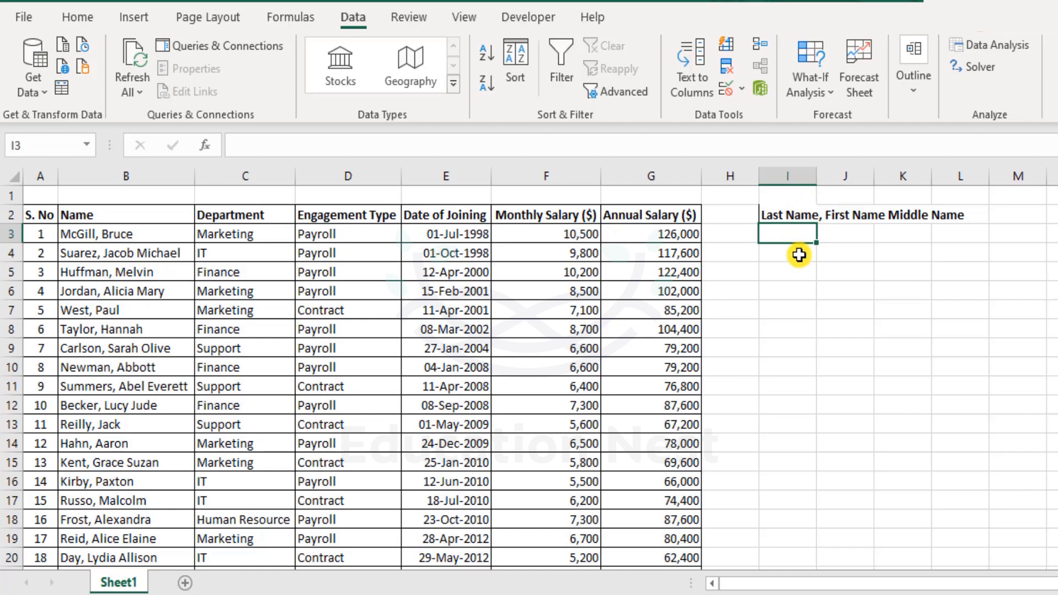
left_click(893, 254)
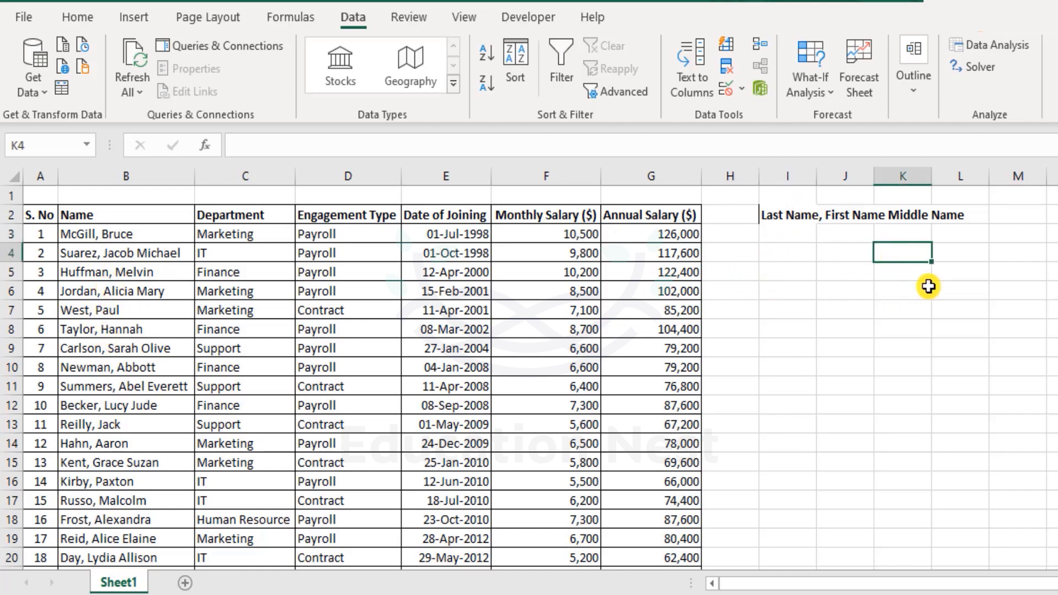
left_click(802, 216)
key("Delete")
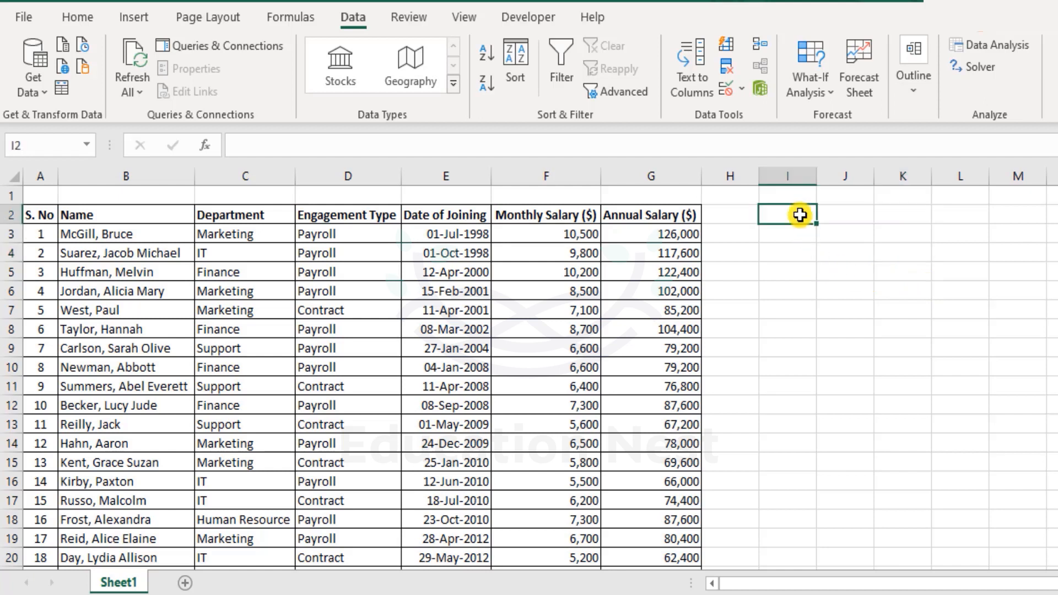
Enter the headers Last Name, First Name and Middle Name in cells I2, J2 and K2.
type("Last Name")
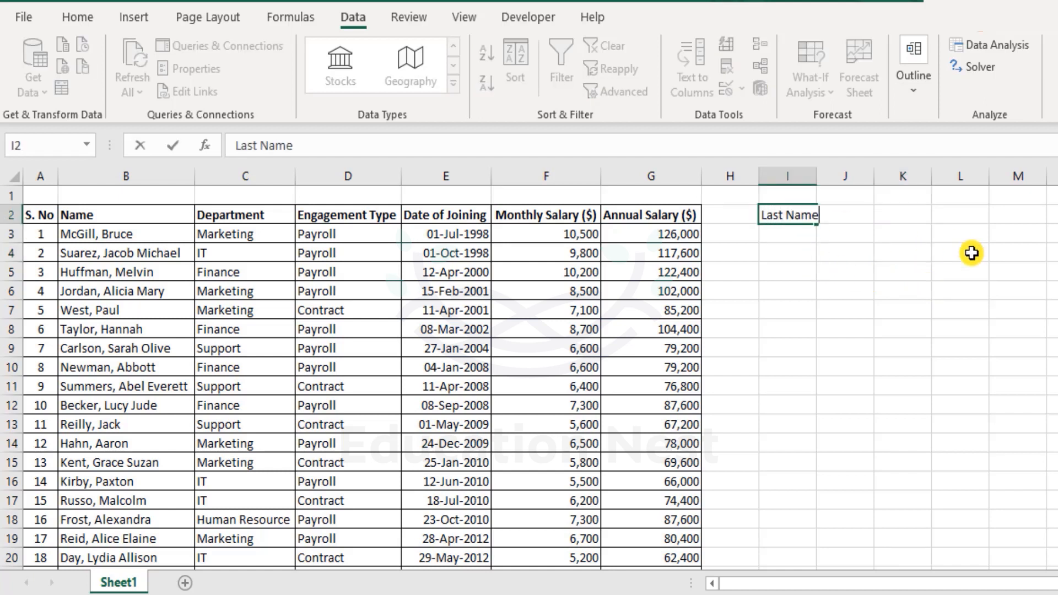
key("Tab")
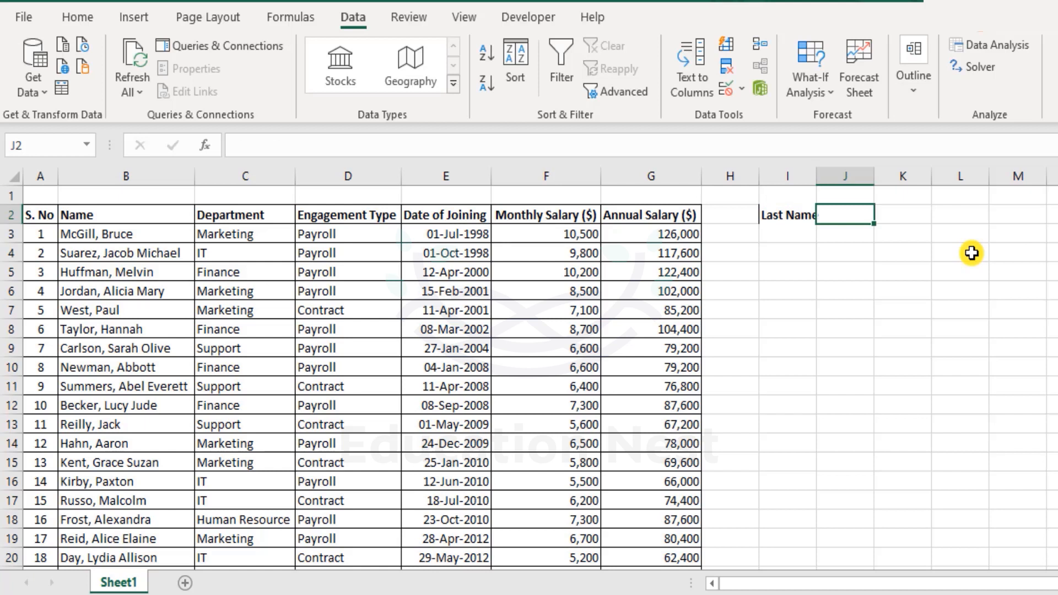
type("First Name")
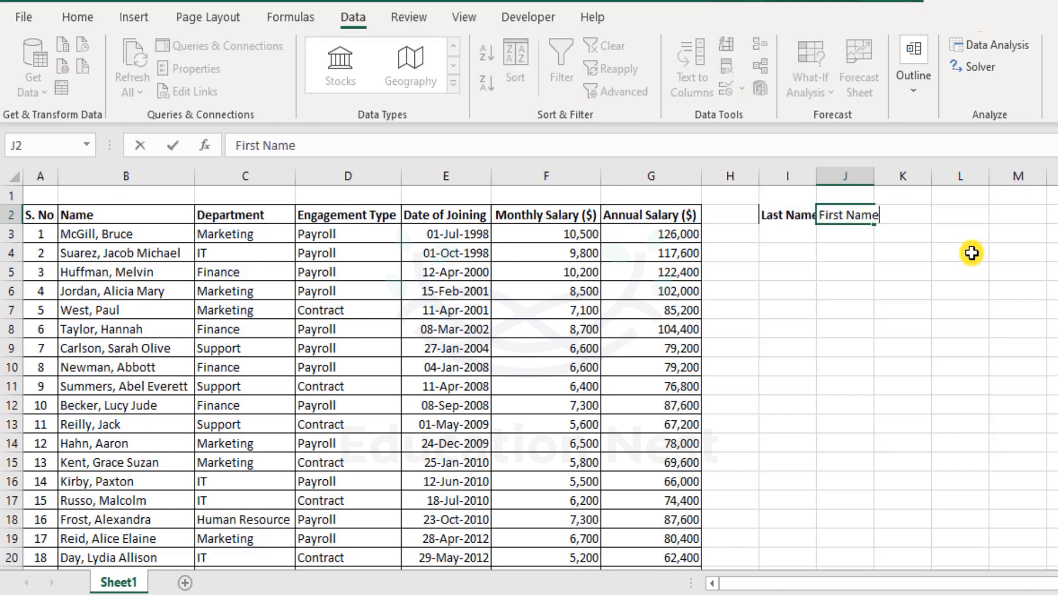
key("Tab")
type("M")
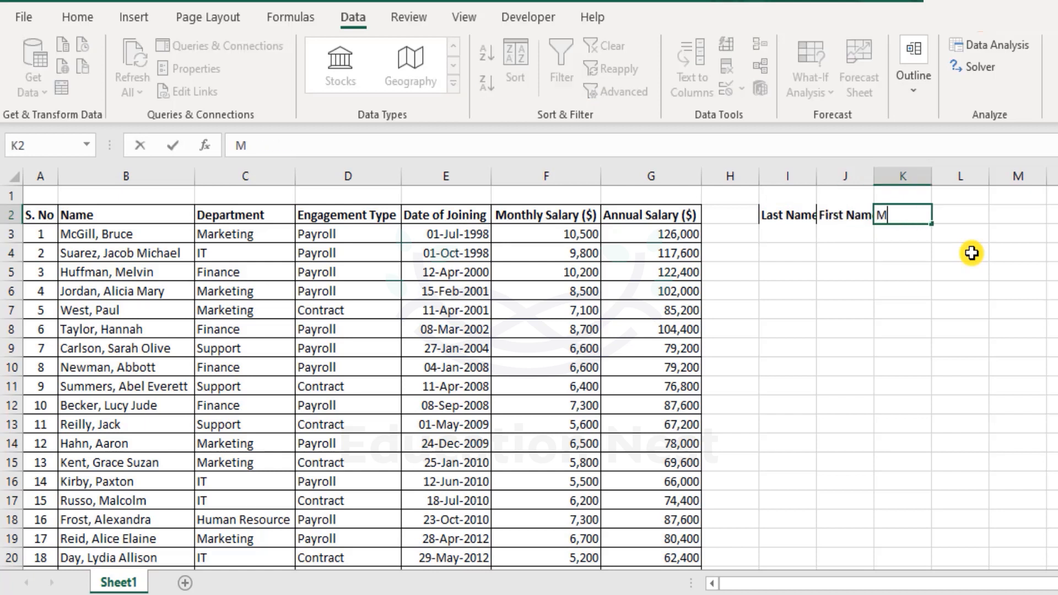
type("iddle Name")
key("Return")
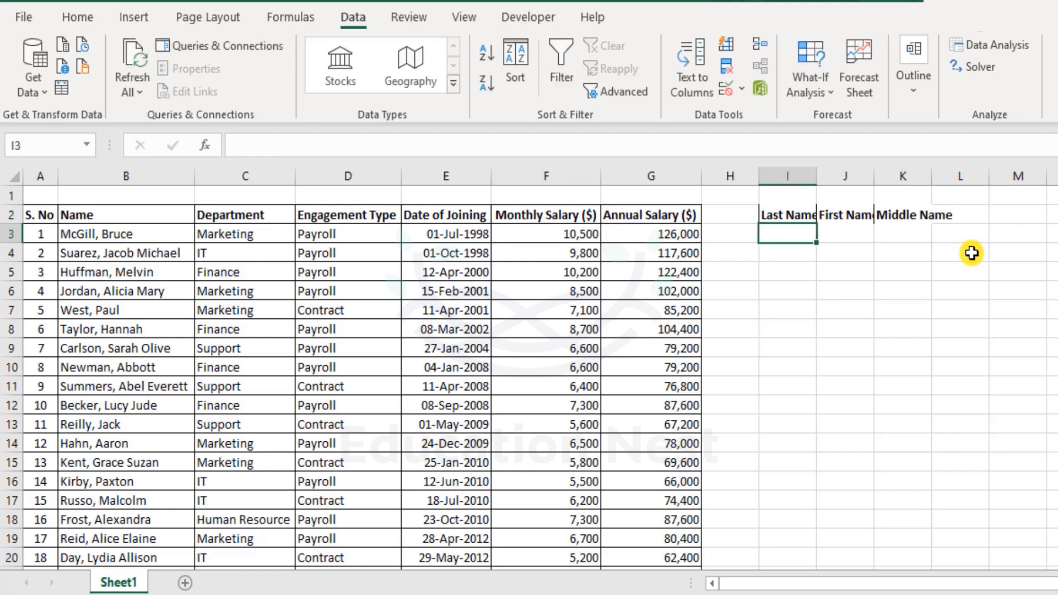
Autofit columns I, J and K to the width of their new headers.
left_click(884, 292)
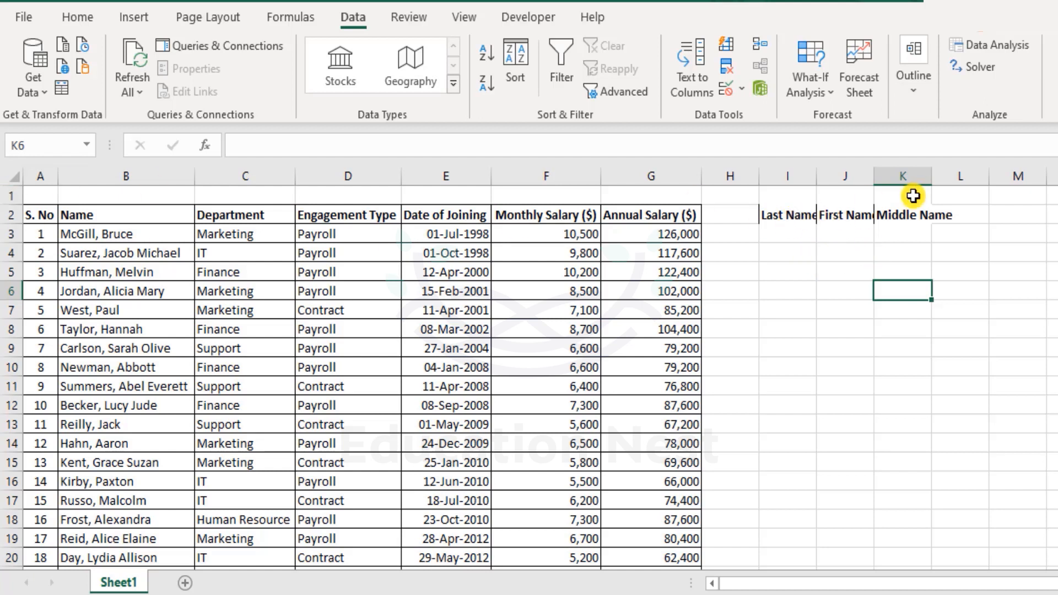
double_click(816, 174)
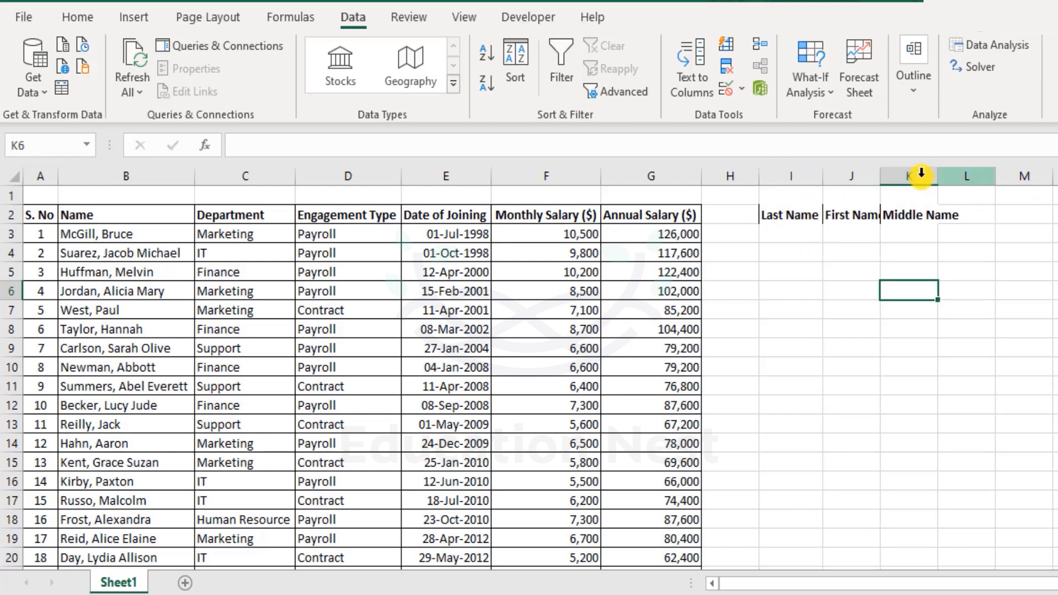
double_click(880, 174)
double_click(943, 175)
left_click(792, 236)
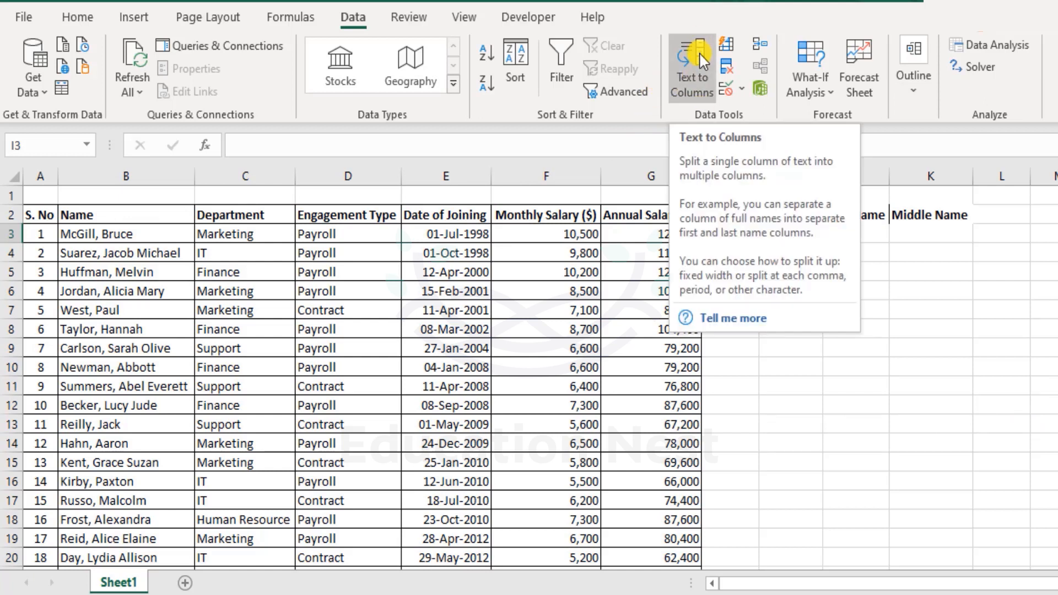
left_click(707, 85)
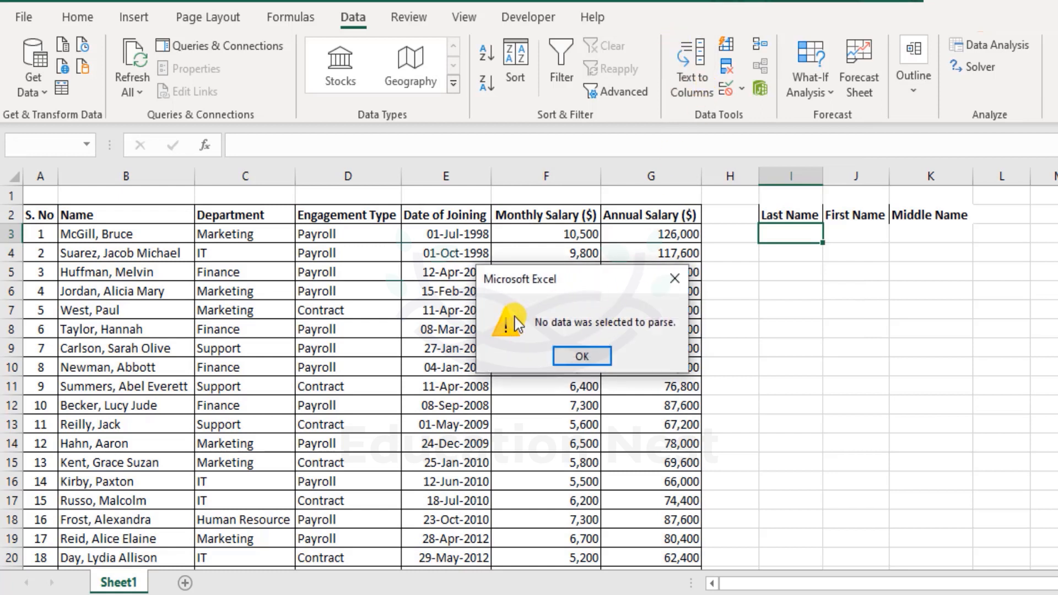
left_click(582, 358)
Start Text to Columns on all names from cell B3 down and choose Fixed width as the data type.
left_click_drag(148, 231, 137, 493)
scroll(198, 397, "up", 4)
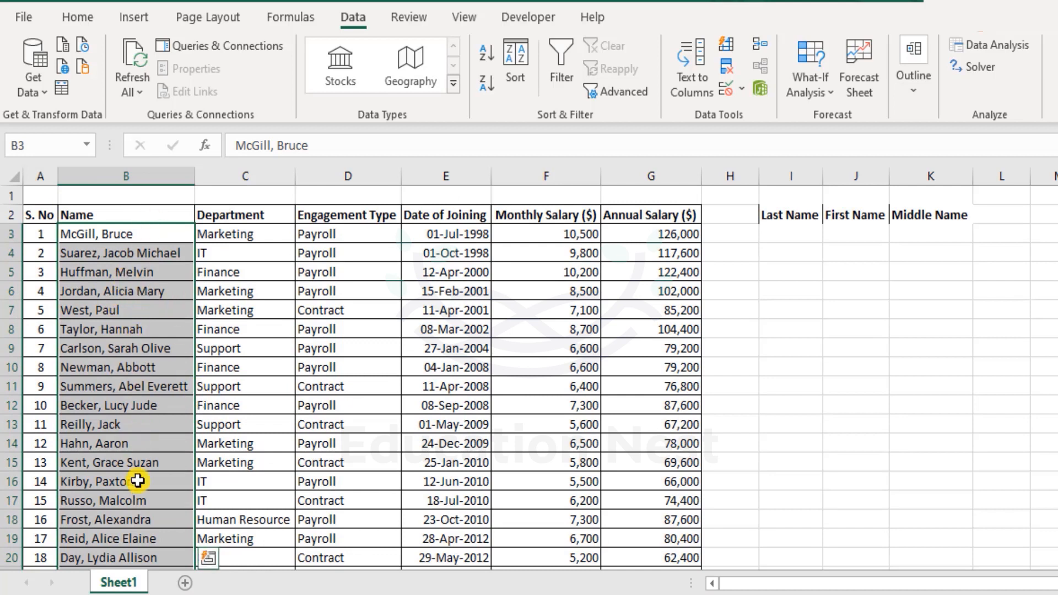
left_click(562, 66)
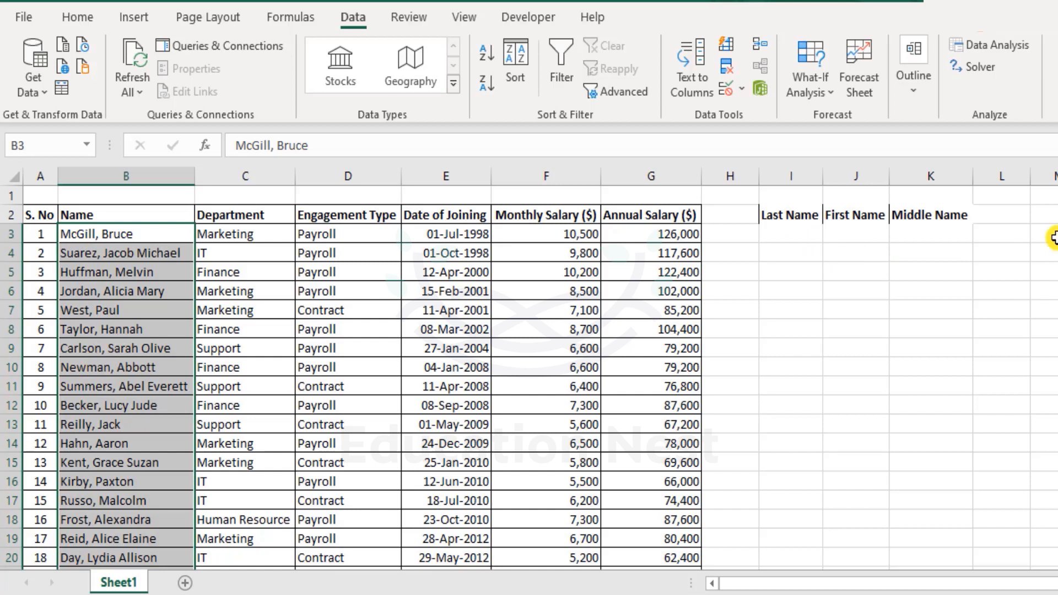
left_click(683, 70)
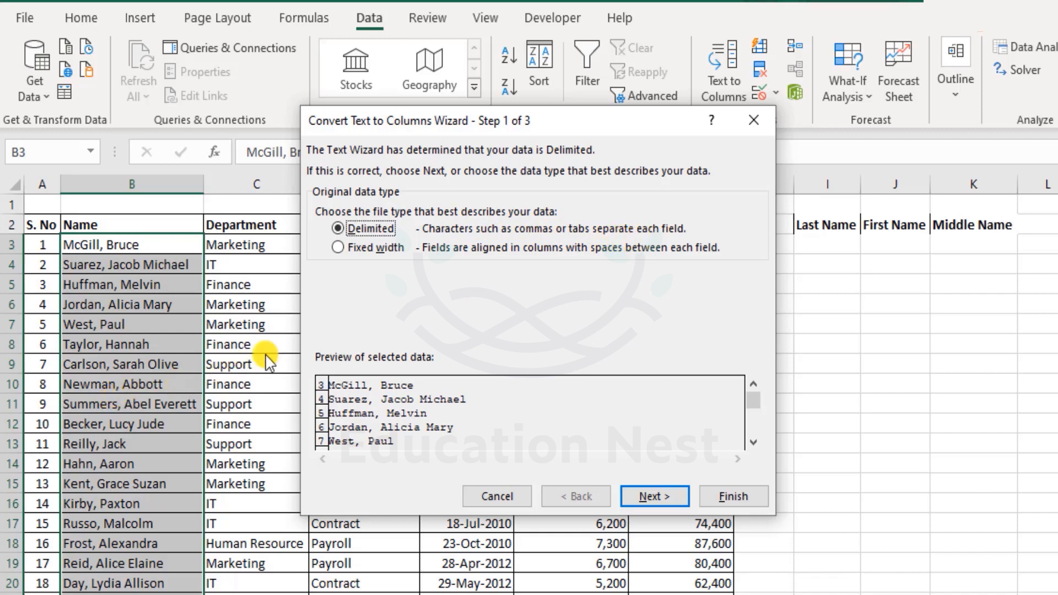
left_click(338, 248)
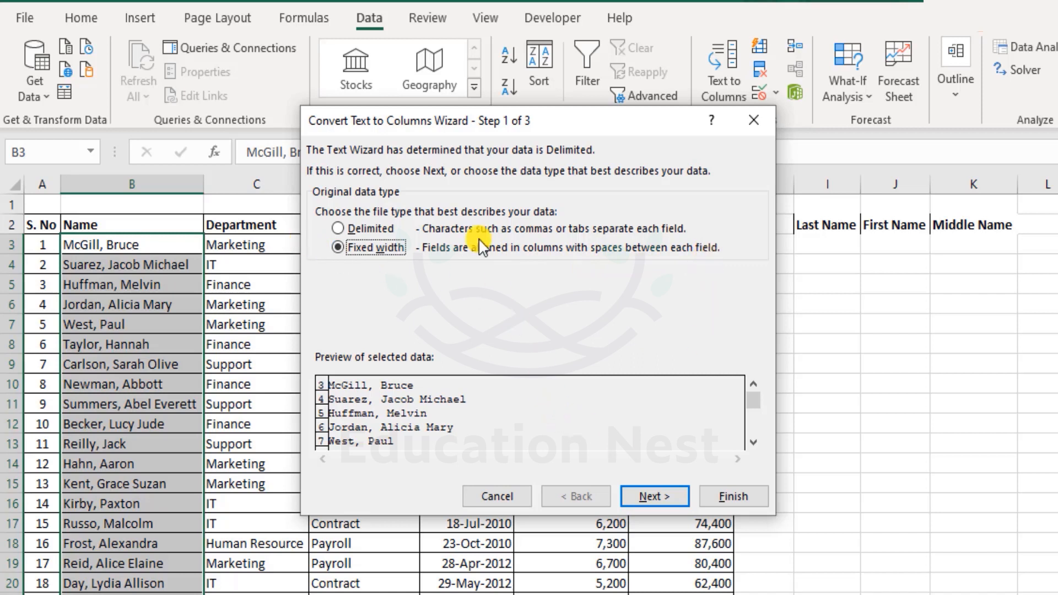
left_click(655, 495)
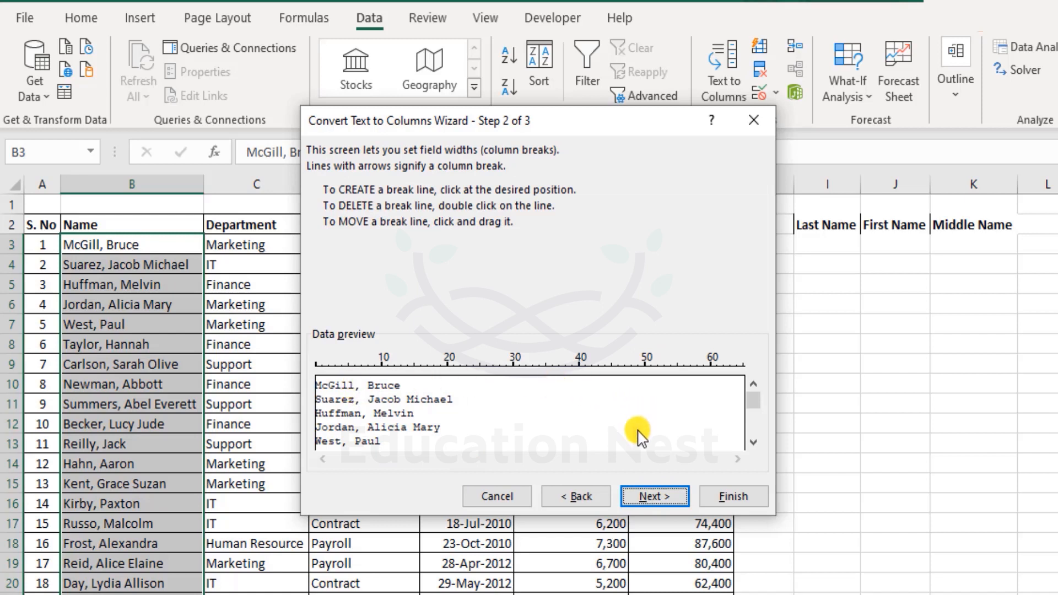
Place fixed-width column breaks at 6 and 8 characters and check them against the names in the data preview.
left_click(363, 377)
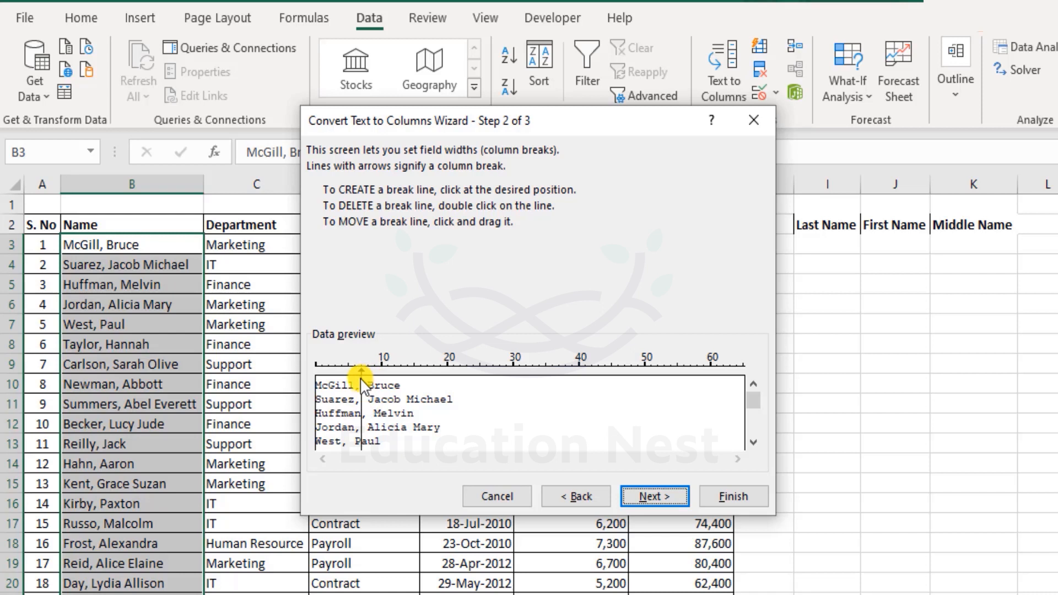
left_click(355, 378)
mouse_move(360, 366)
left_mouse_down()
mouse_move(376, 370)
mouse_move(368, 364)
left_mouse_up()
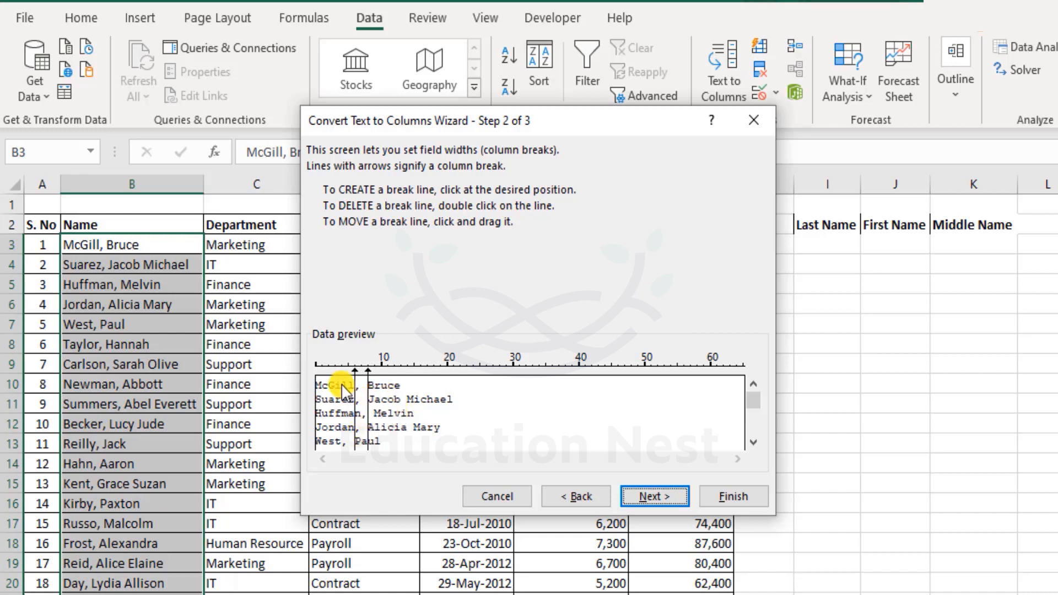
left_click_drag(753, 400, 751, 445)
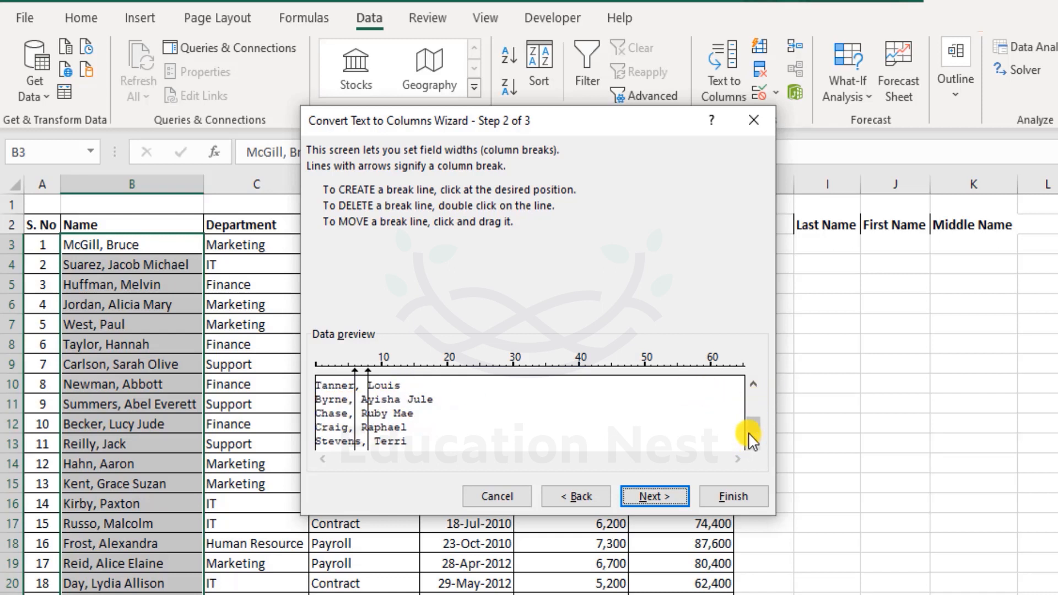
left_click(751, 396)
left_click(753, 398)
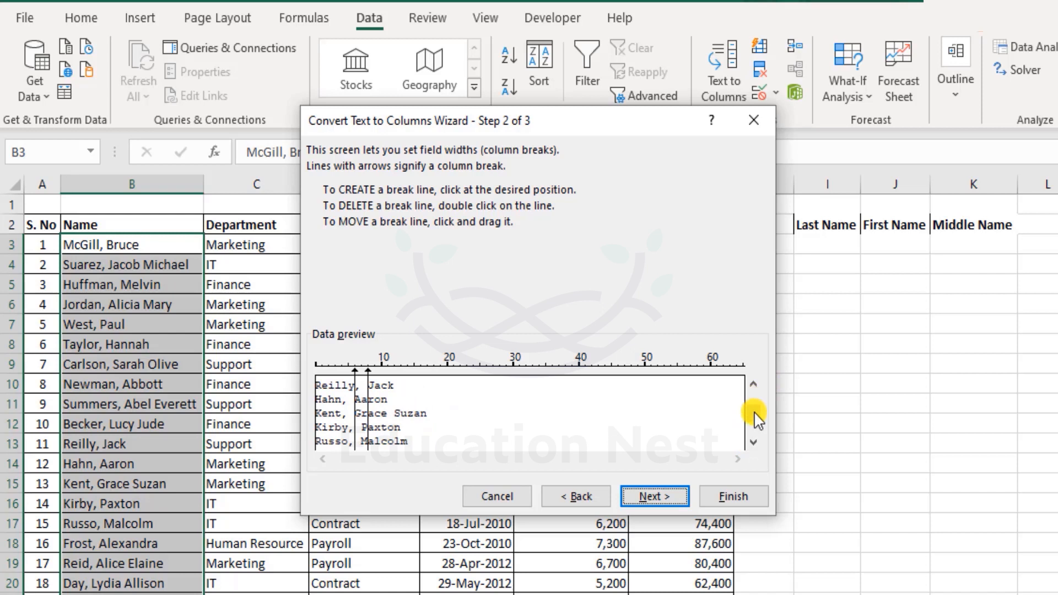
left_click(753, 397)
Keep the Fixed width type, add a third column break at 13 characters, and proceed to the column format settings.
left_click(569, 496)
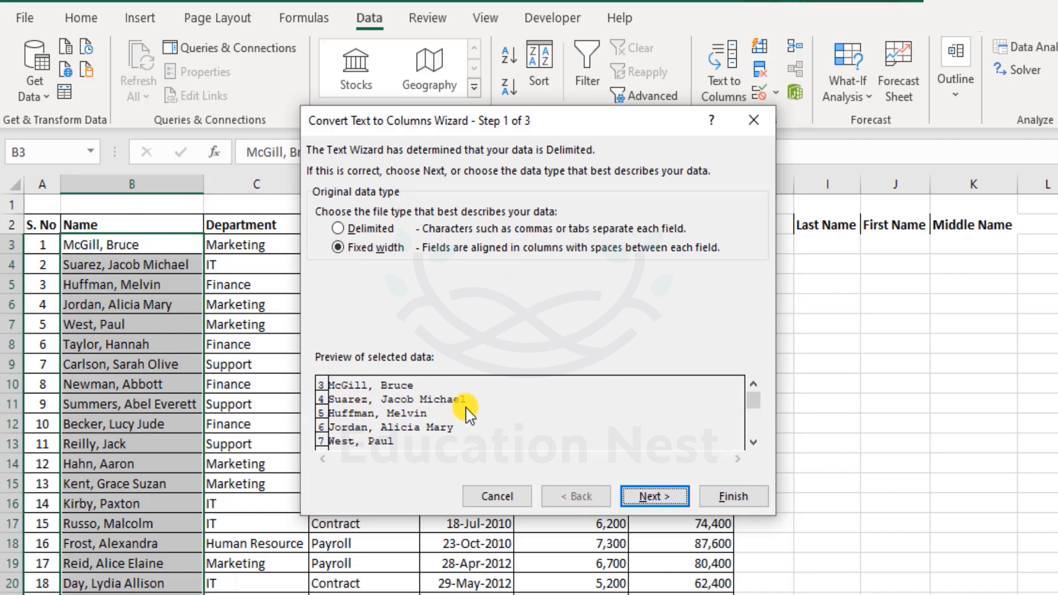
left_click(655, 497)
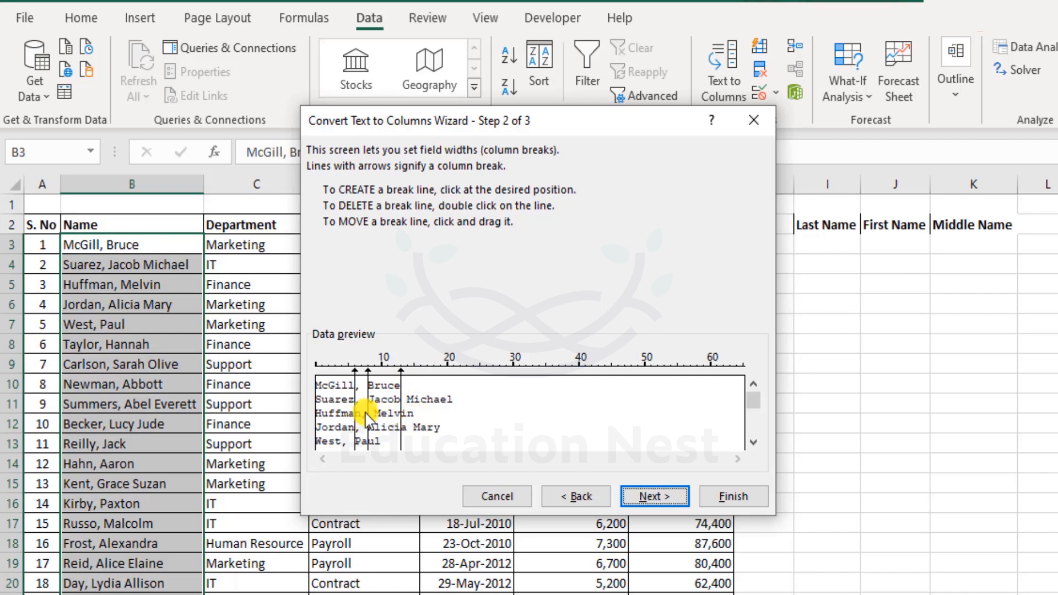
left_click(658, 496)
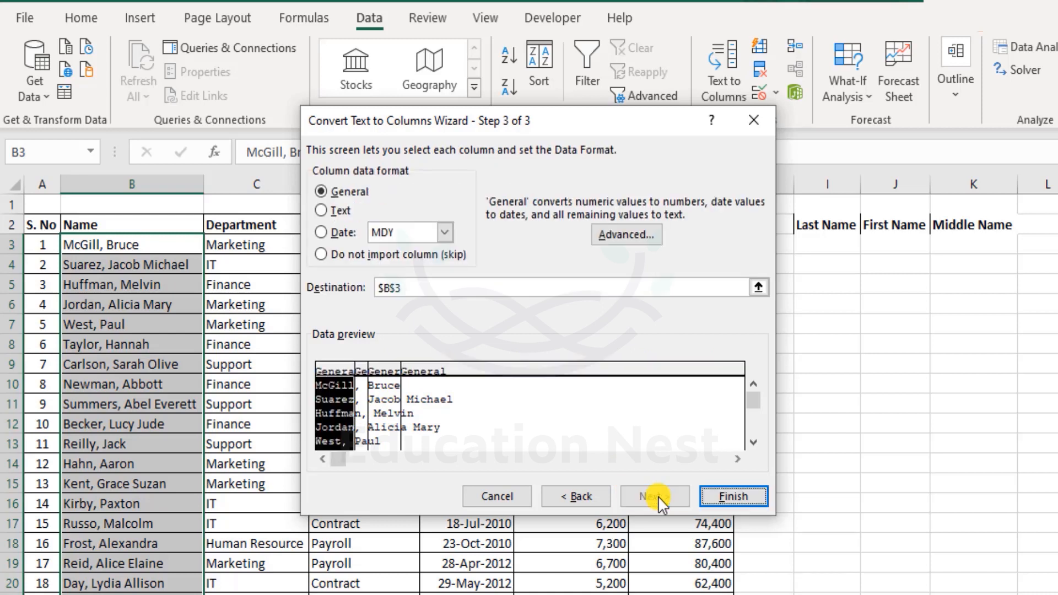
Finish the text conversion with General format and destination $B$3, replacing the data already in the neighbouring columns.
left_click(413, 292)
double_click(393, 297)
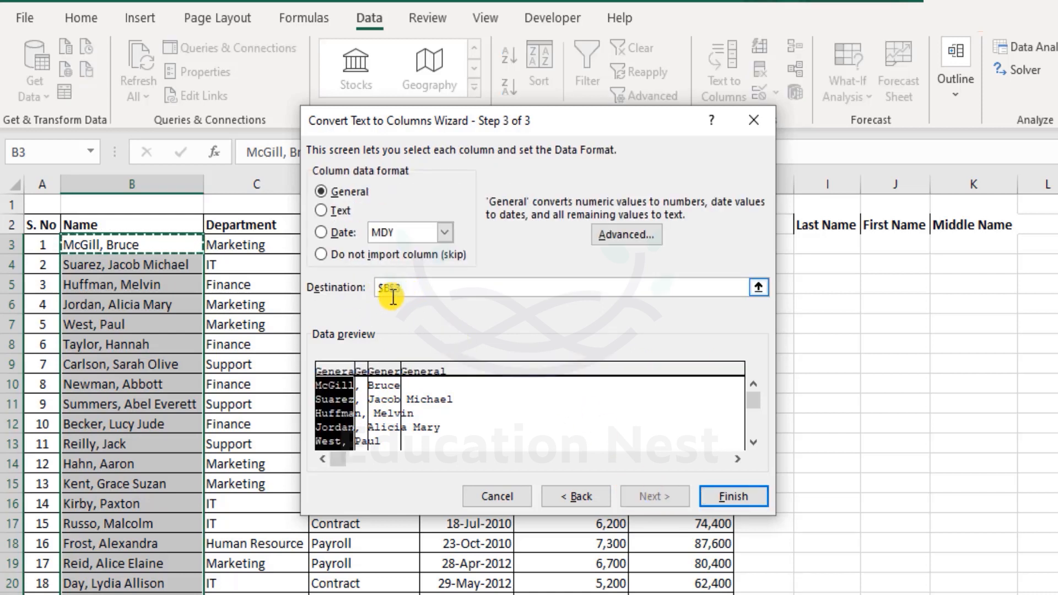
left_click(412, 291)
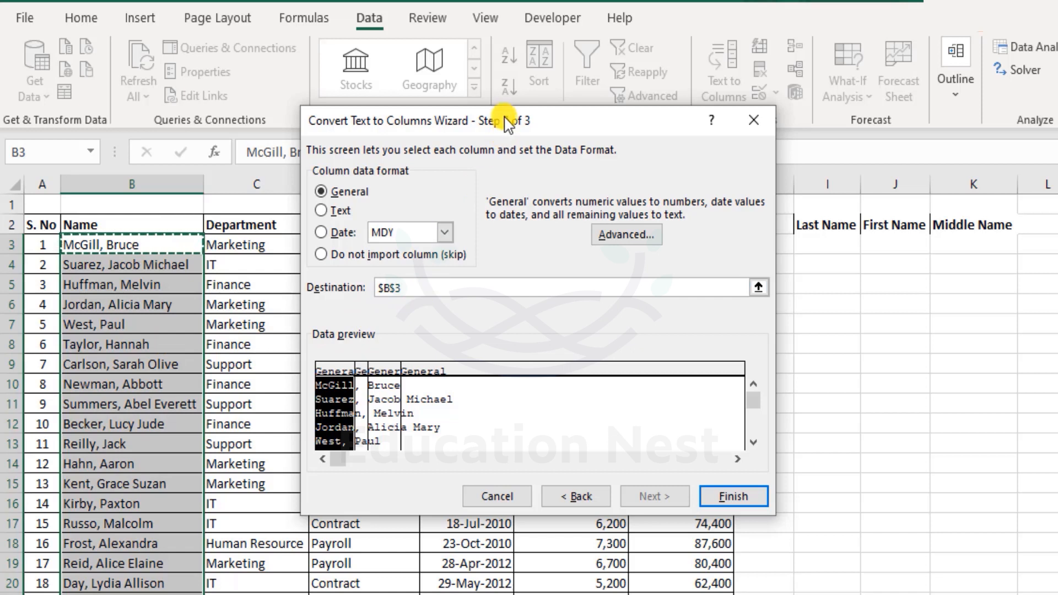
left_click_drag(505, 120, 694, 99)
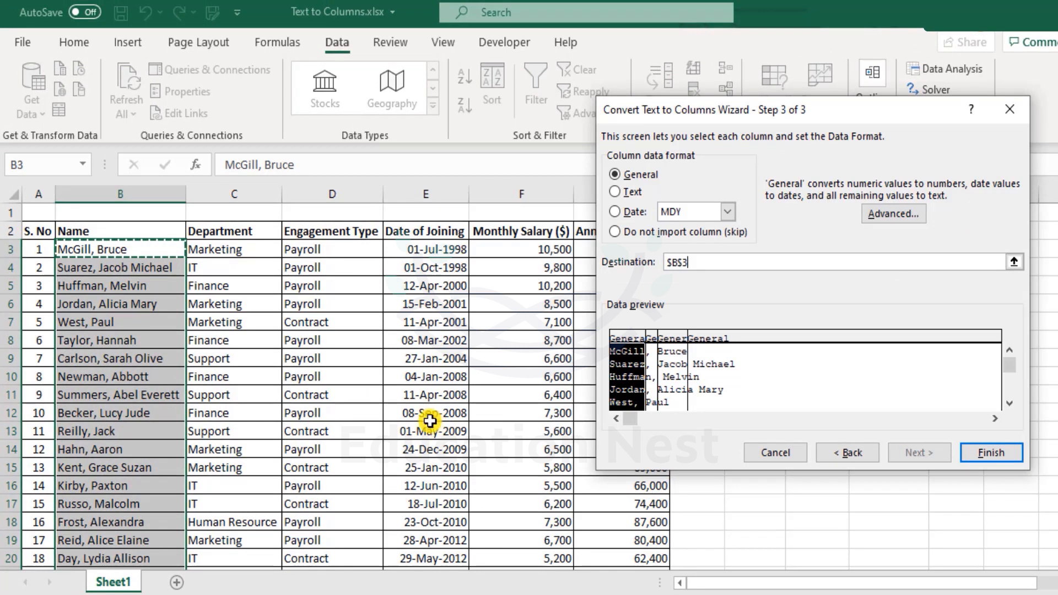
left_click(989, 453)
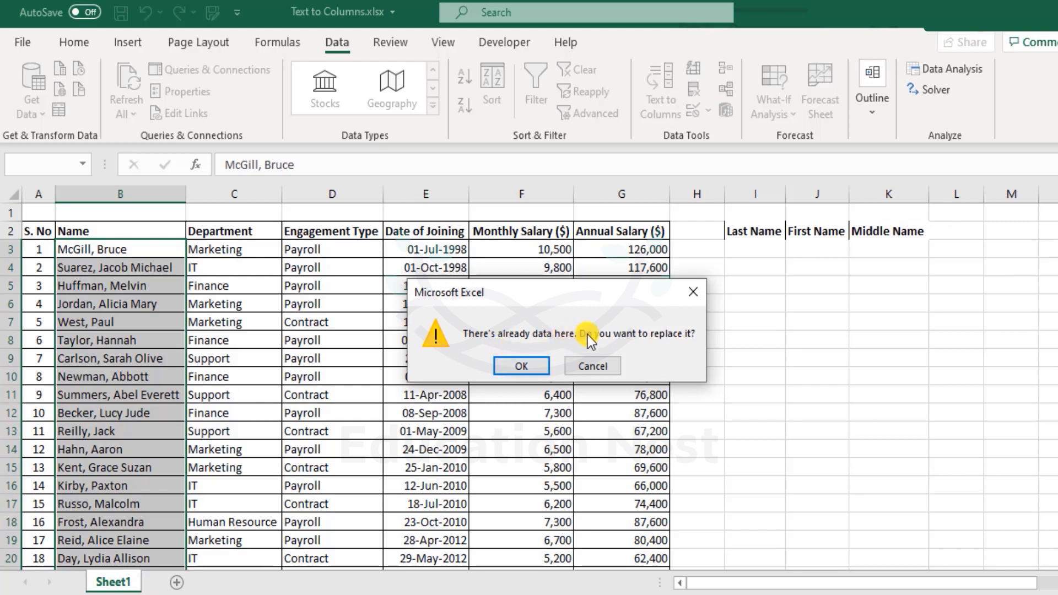
left_click(527, 367)
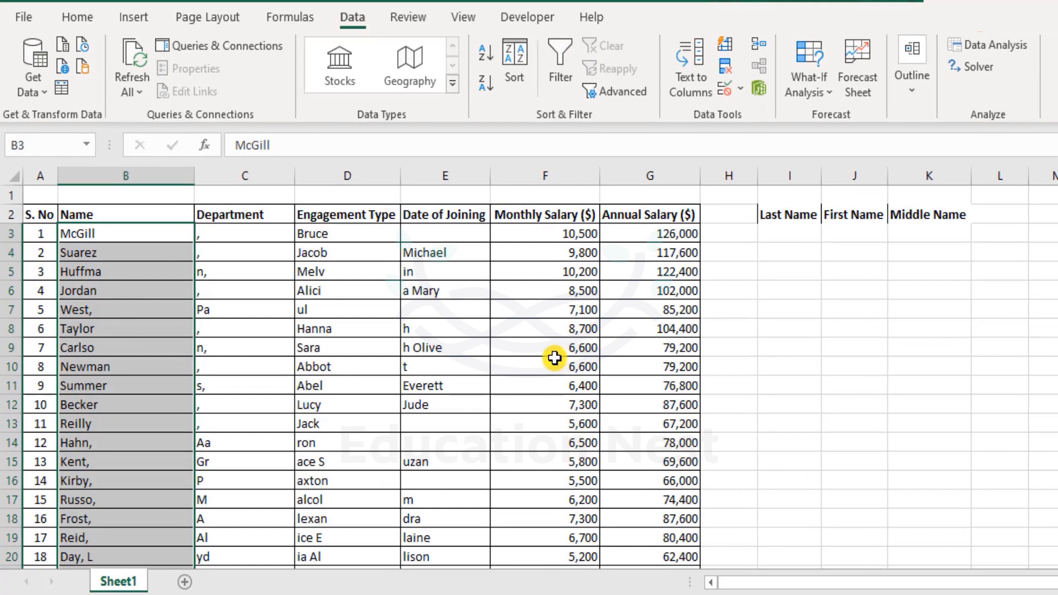
Examine how the names were split across the Name, Department, Engagement Type and Date of Joining columns.
left_click_drag(254, 215, 431, 213)
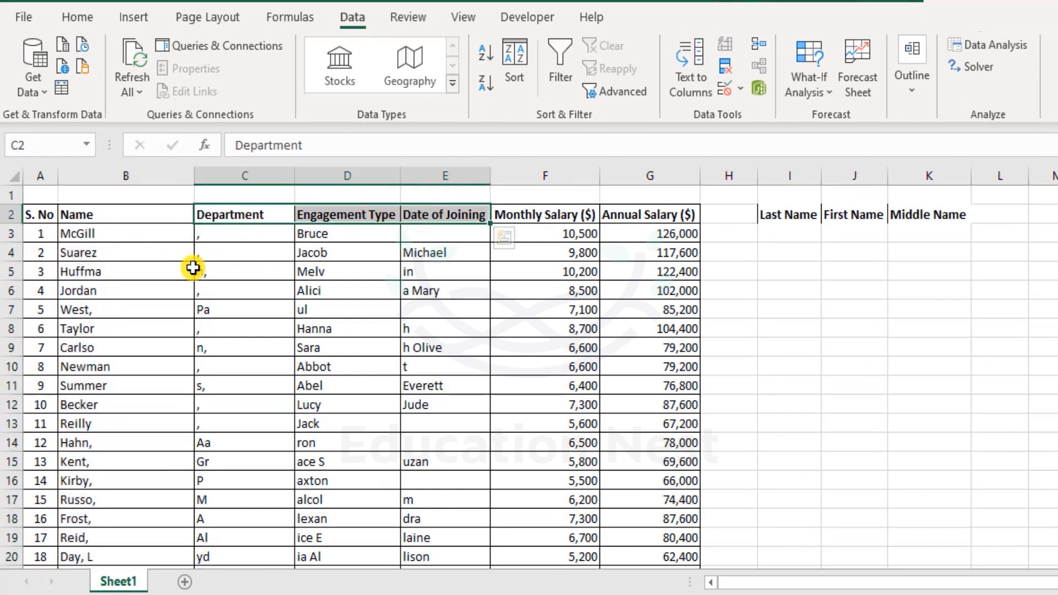
mouse_move(143, 251)
left_mouse_down()
mouse_move(177, 448)
mouse_move(264, 480)
left_mouse_up()
left_click(258, 403)
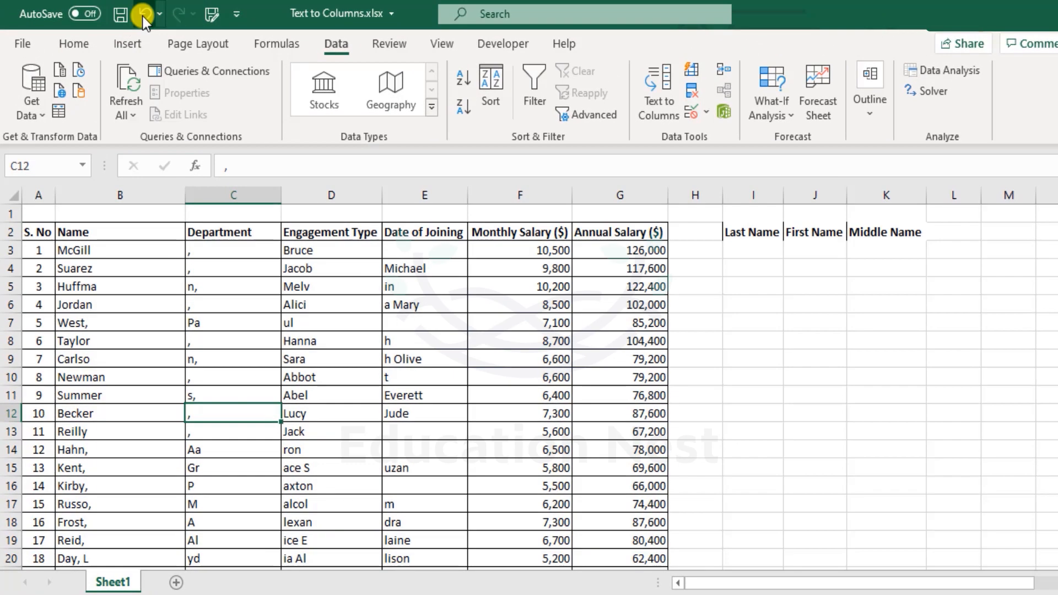
Undo the fixed-width split and restart Text to Columns on the Name column entries using the Delimited type.
left_click(142, 15)
left_click(660, 98)
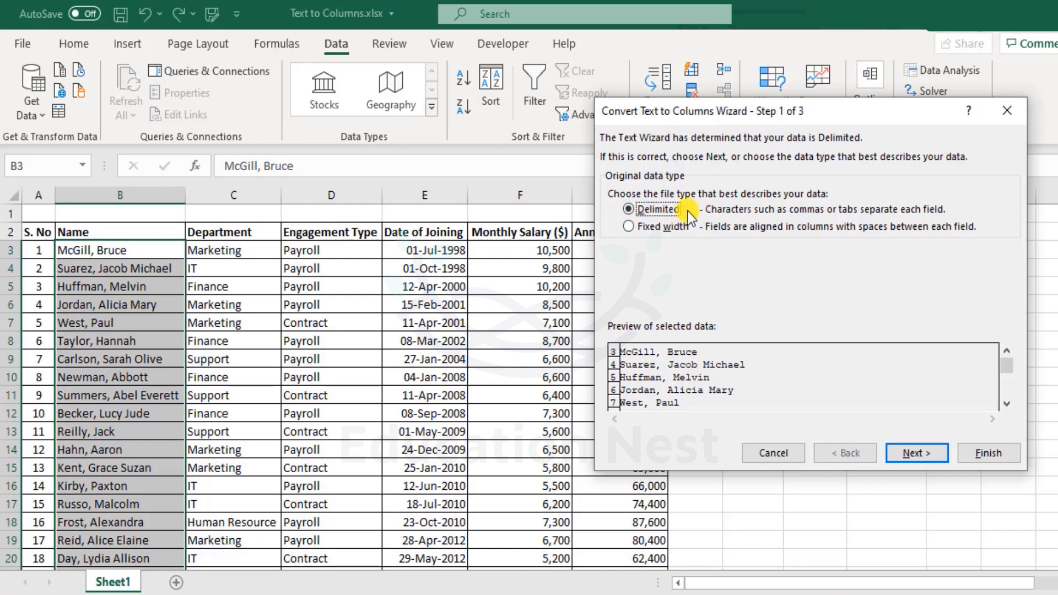
left_click(914, 451)
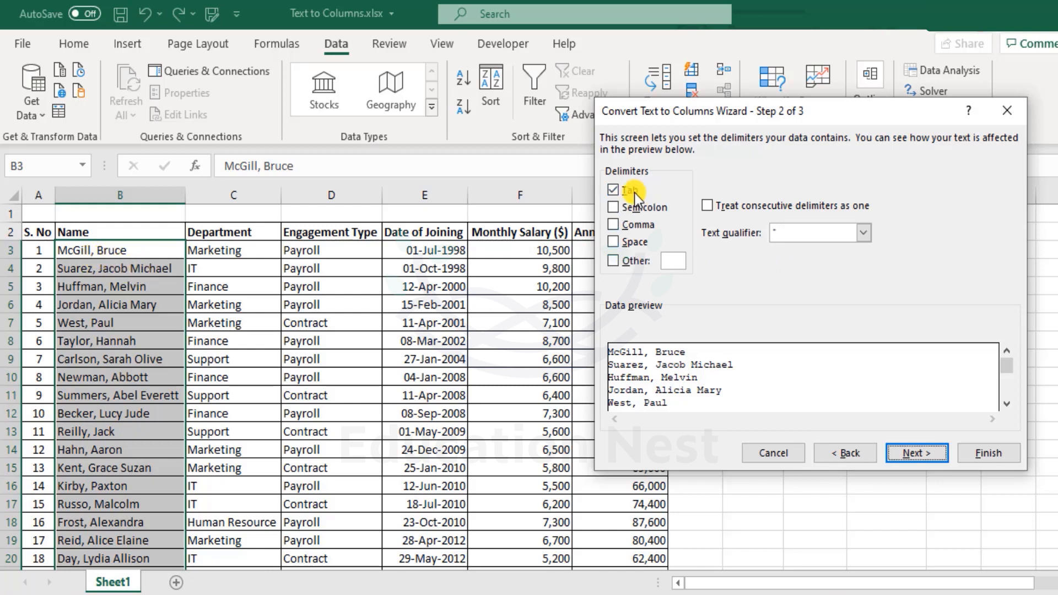
Set Comma and Space as the delimiters instead of Tab, treating consecutive delimiters as one, and proceed to the column format settings.
left_click(613, 190)
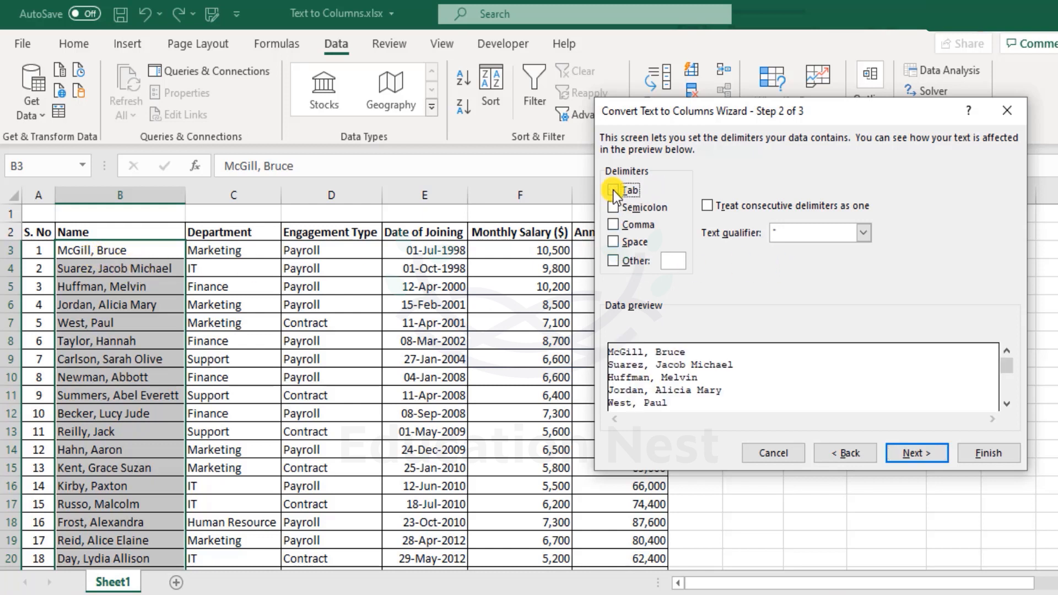
left_click(613, 226)
left_click(613, 227)
left_click(614, 225)
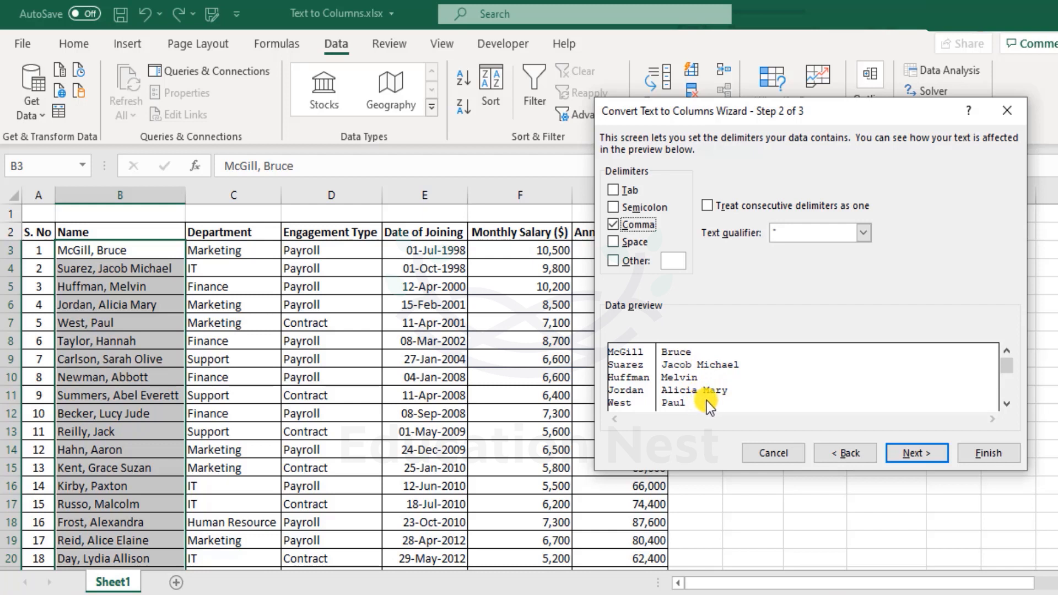
left_click(615, 244)
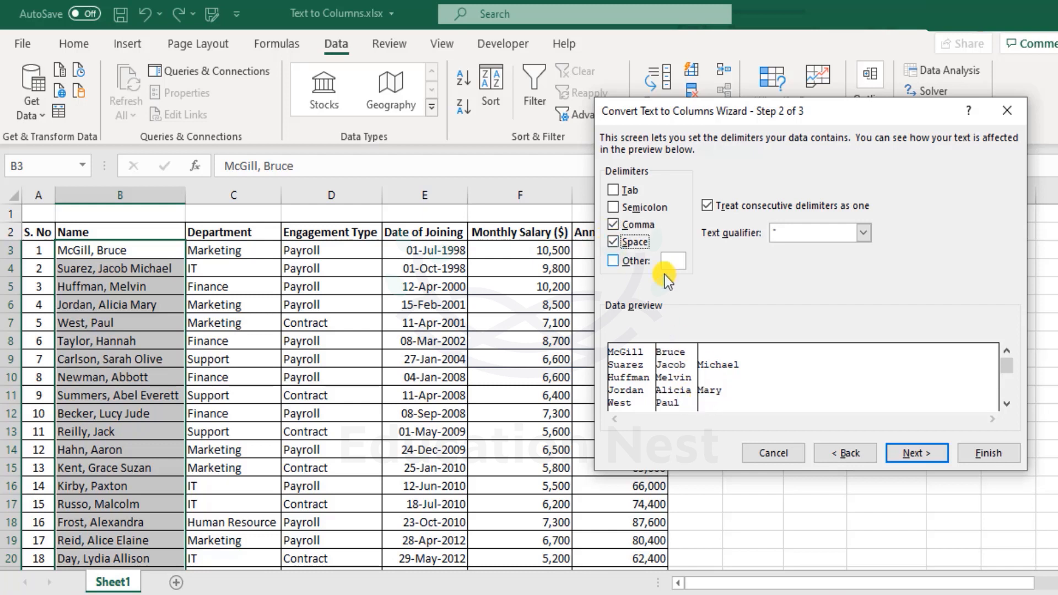
left_click(921, 451)
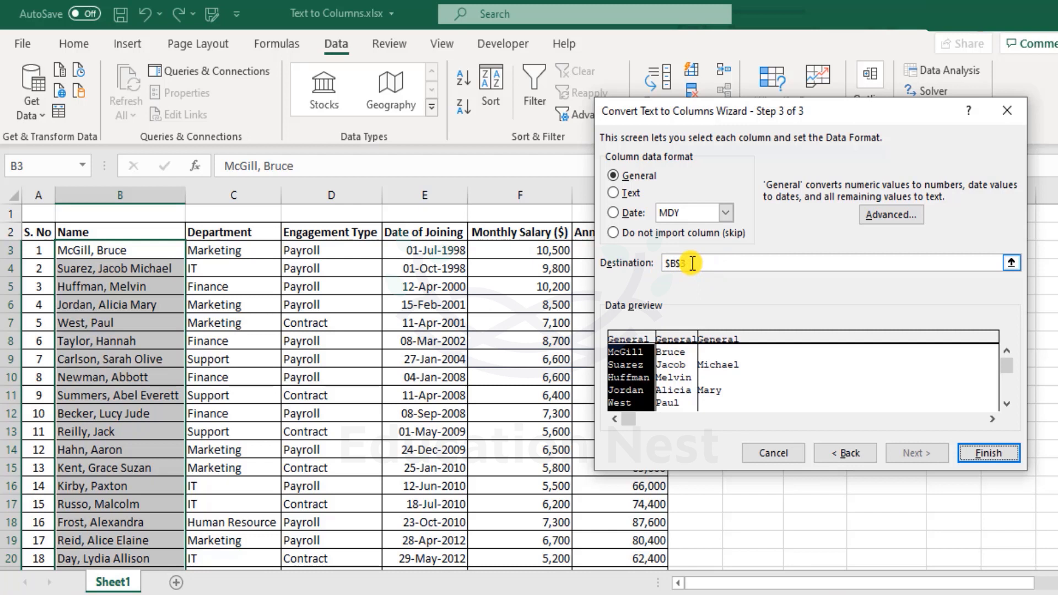
Set the destination to $I$3 under the Last Name header and finish the conversion with General format.
left_click(623, 264)
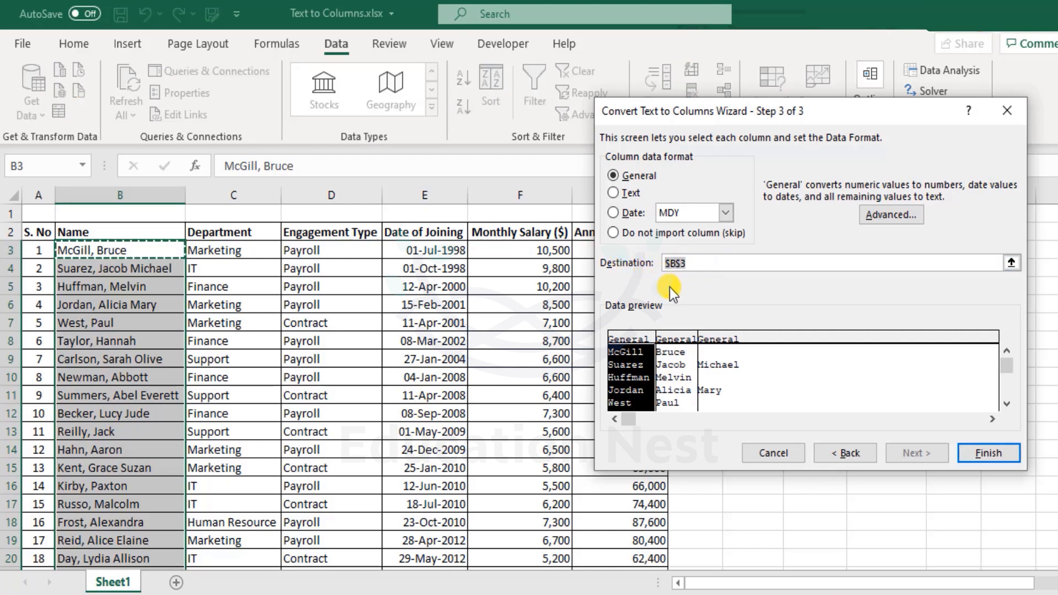
key("BackSpace")
left_click_drag(751, 110, 359, 203)
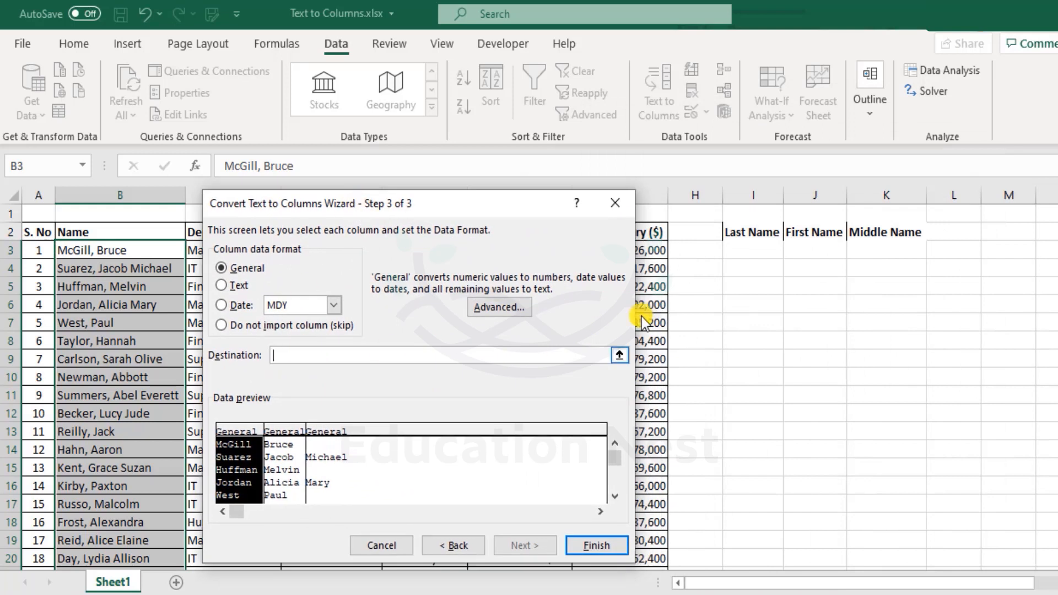
left_click(739, 256)
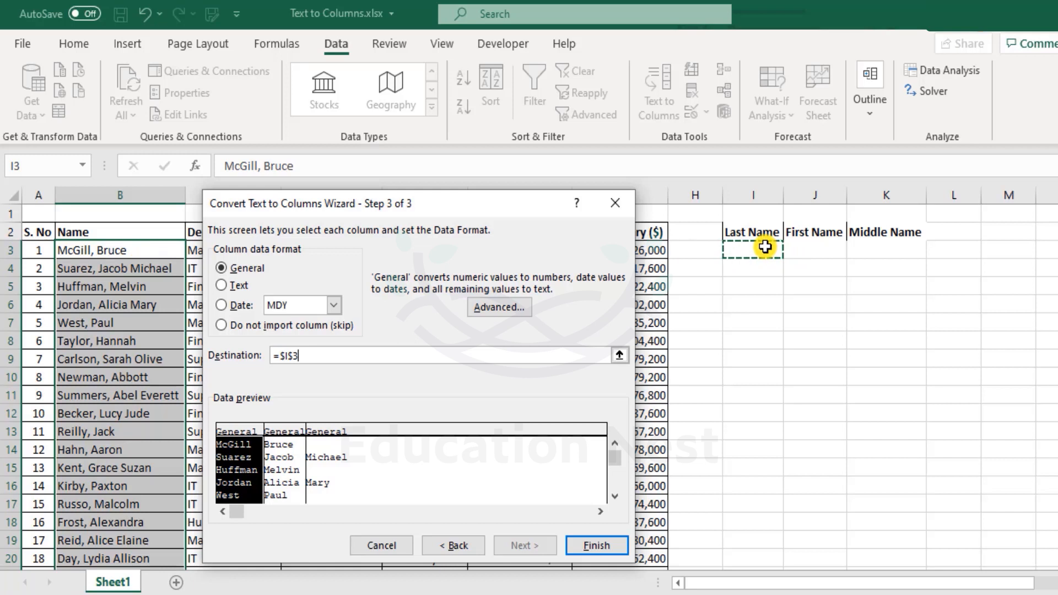
left_click(593, 544)
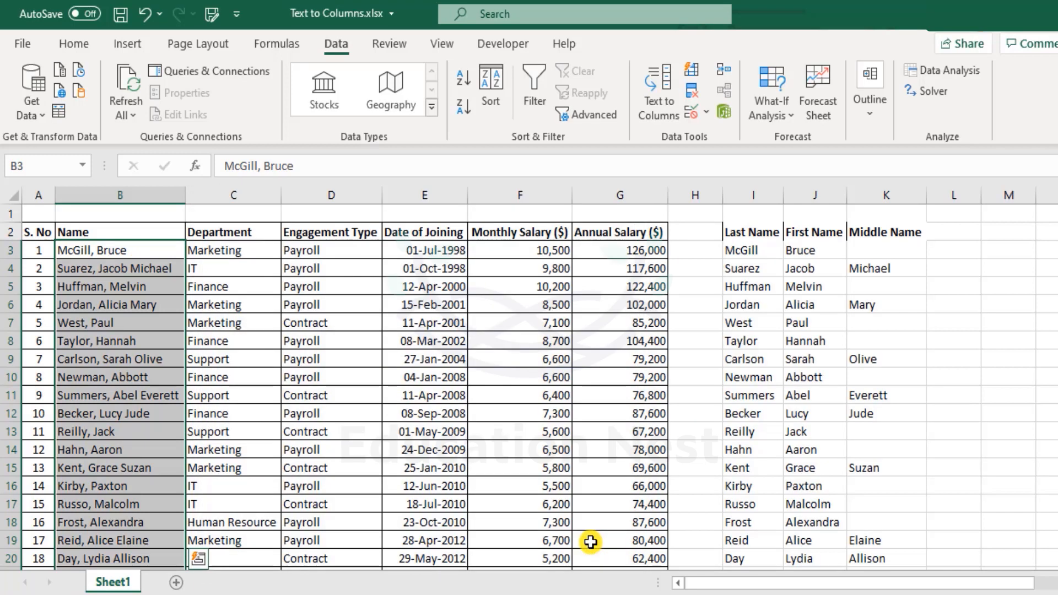
Examine the split names in the Last Name, First Name and Middle Name columns down to the table's last row.
left_click(751, 300)
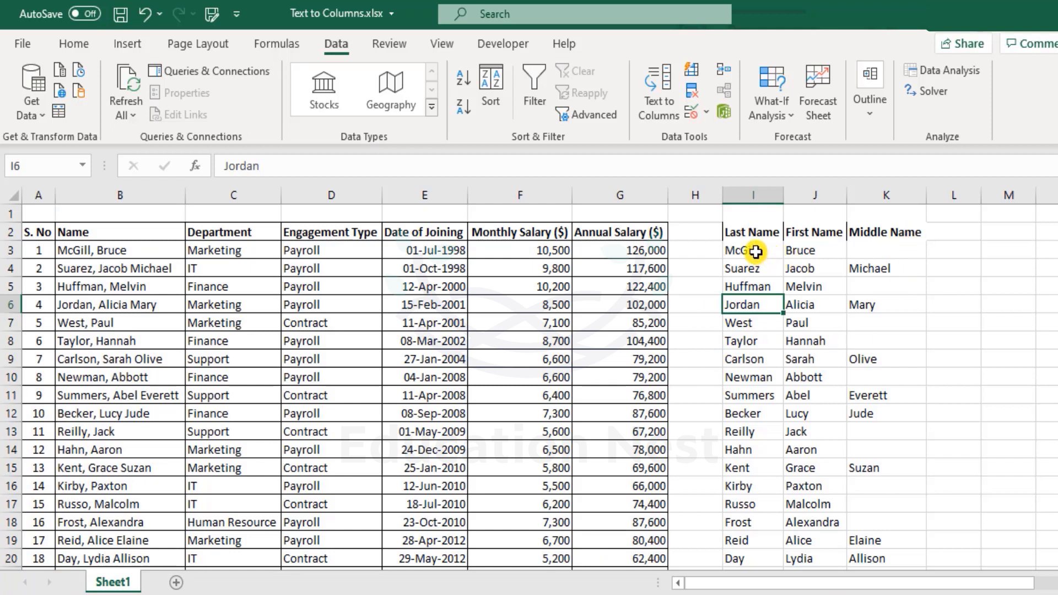
left_click_drag(755, 251, 802, 246)
left_click_drag(741, 269, 835, 269)
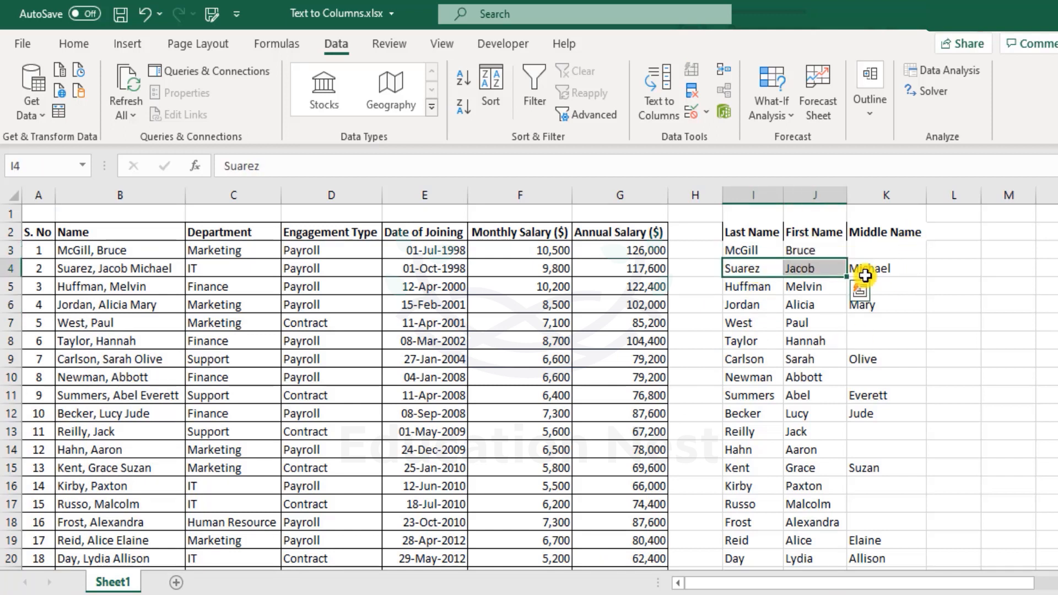
left_click(865, 274)
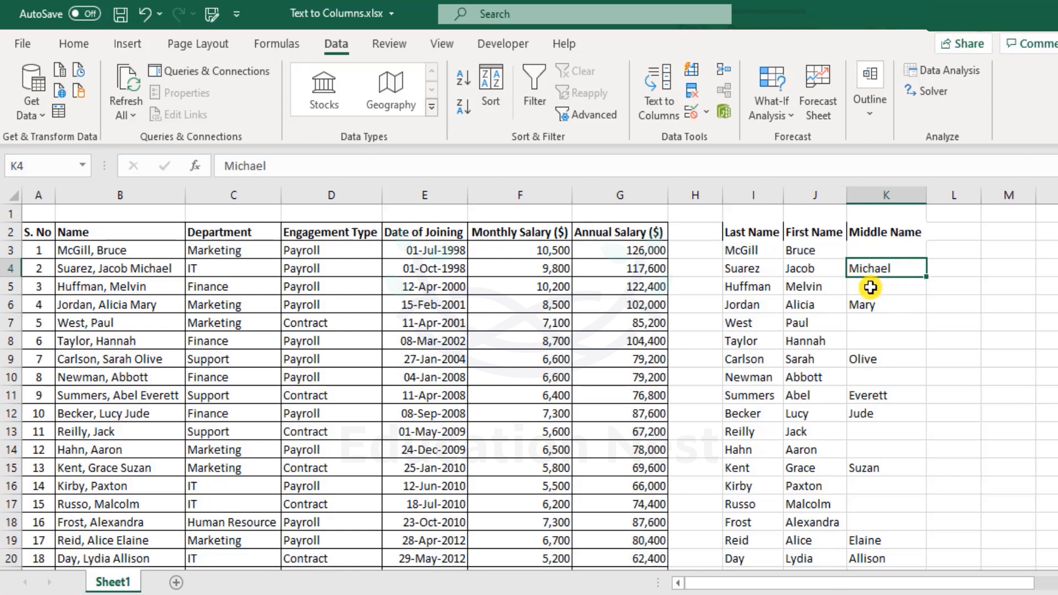
left_click(826, 285)
scroll(829, 309, "down", 3)
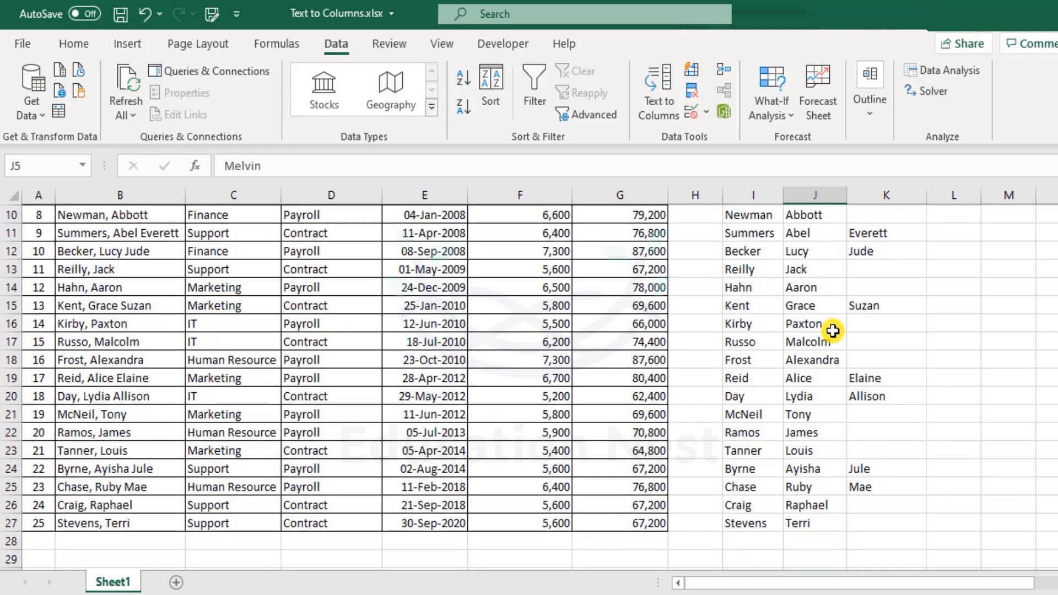
scroll(832, 330, "down", 2)
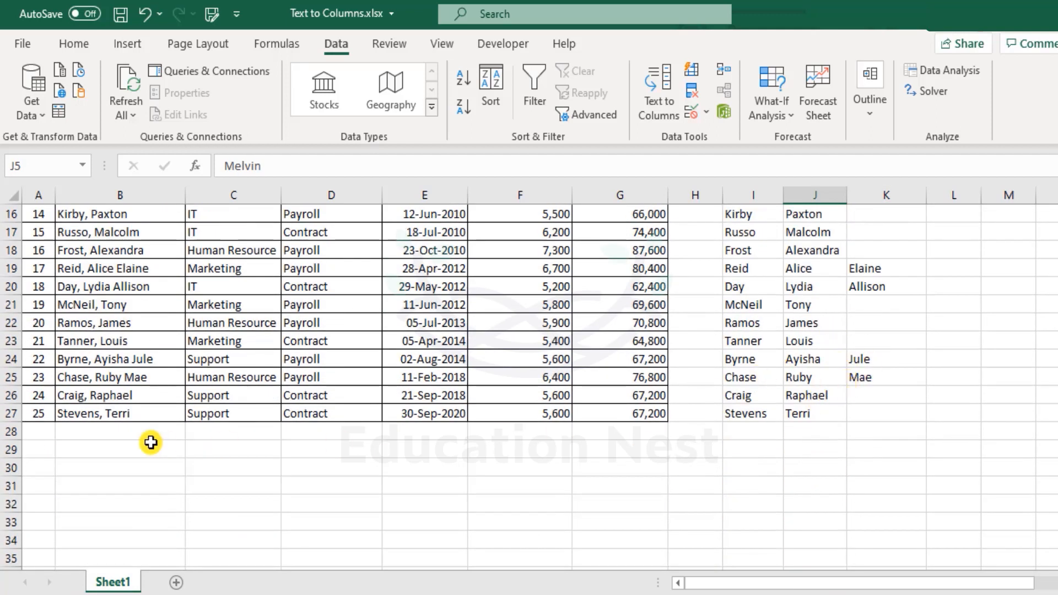
left_click(883, 407)
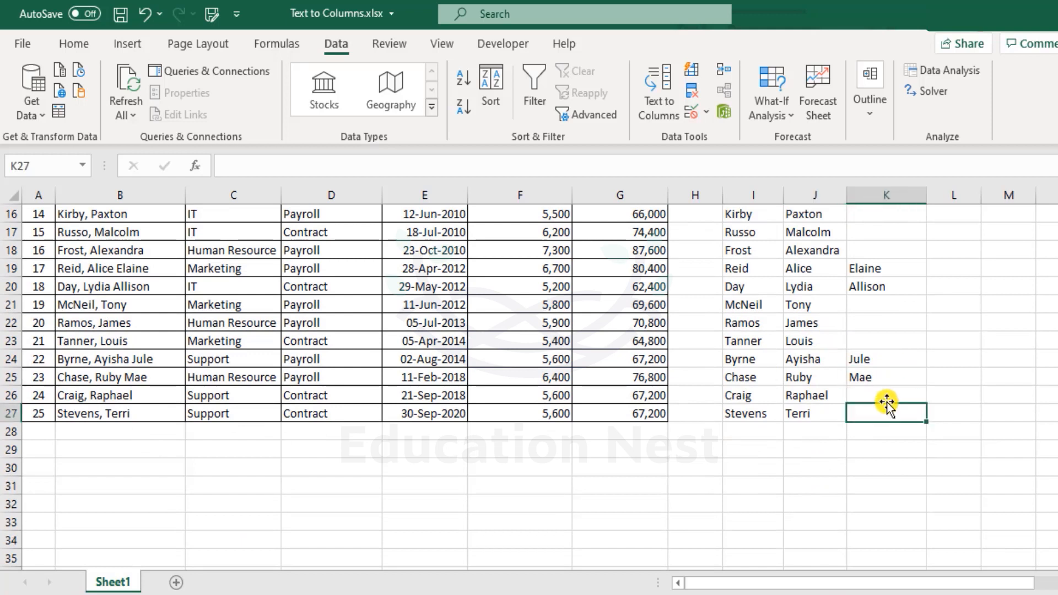
scroll(884, 405, "up", 5)
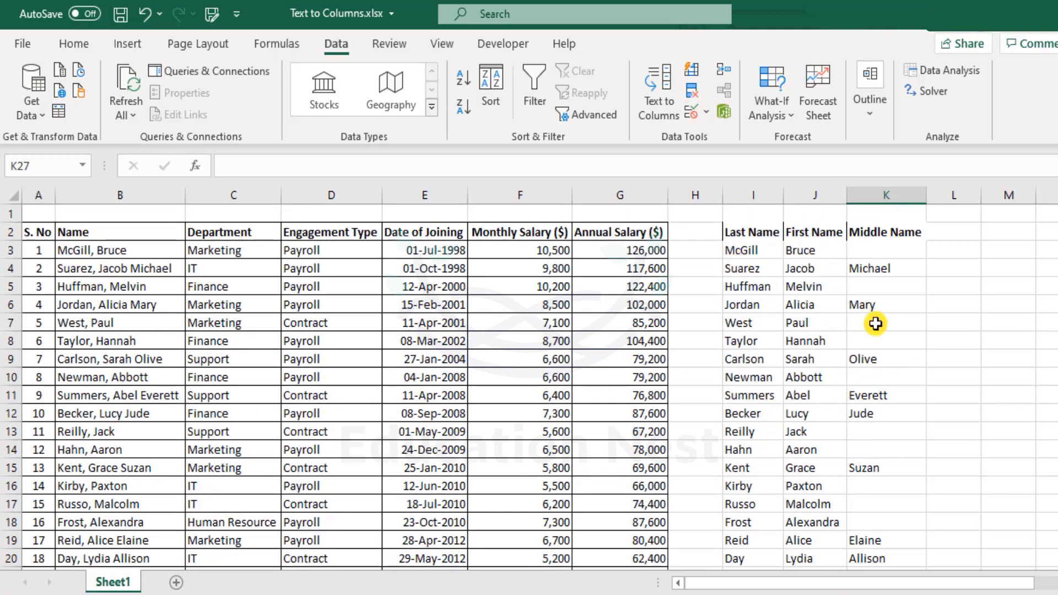
Restart the Delimited conversion on the Name column and try a period as the Other delimiter in place of Comma and Space.
left_click_drag(121, 250, 119, 485)
left_click(665, 95)
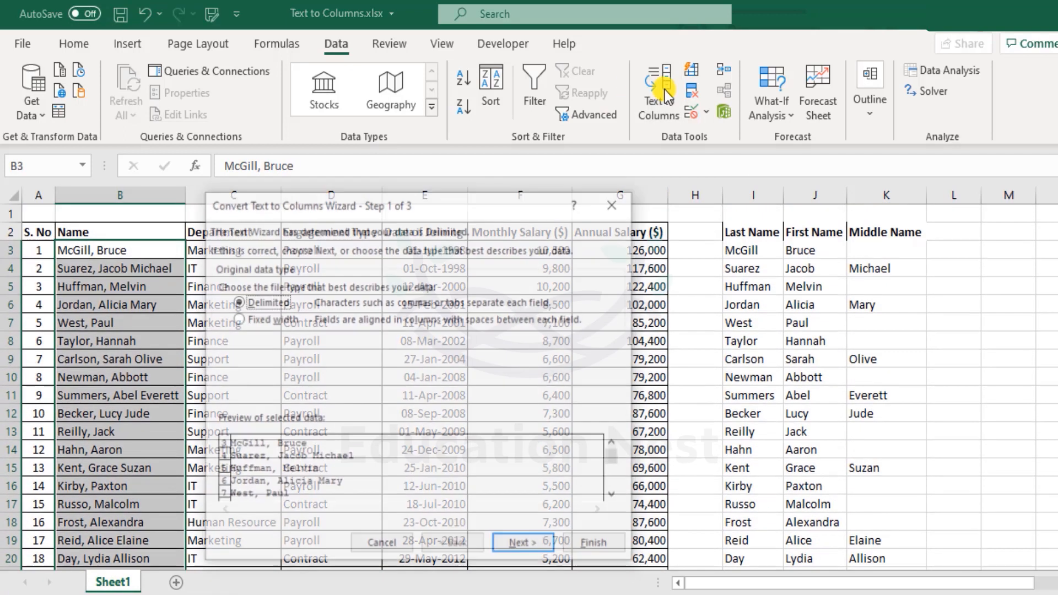
left_click(520, 544)
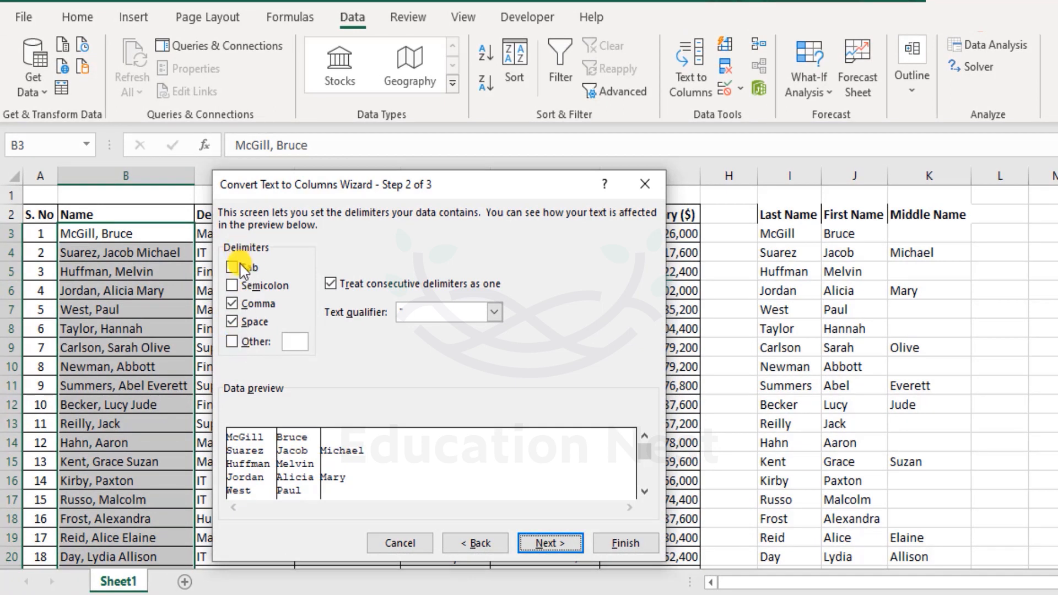
left_click(233, 323)
left_click(233, 304)
left_click(233, 342)
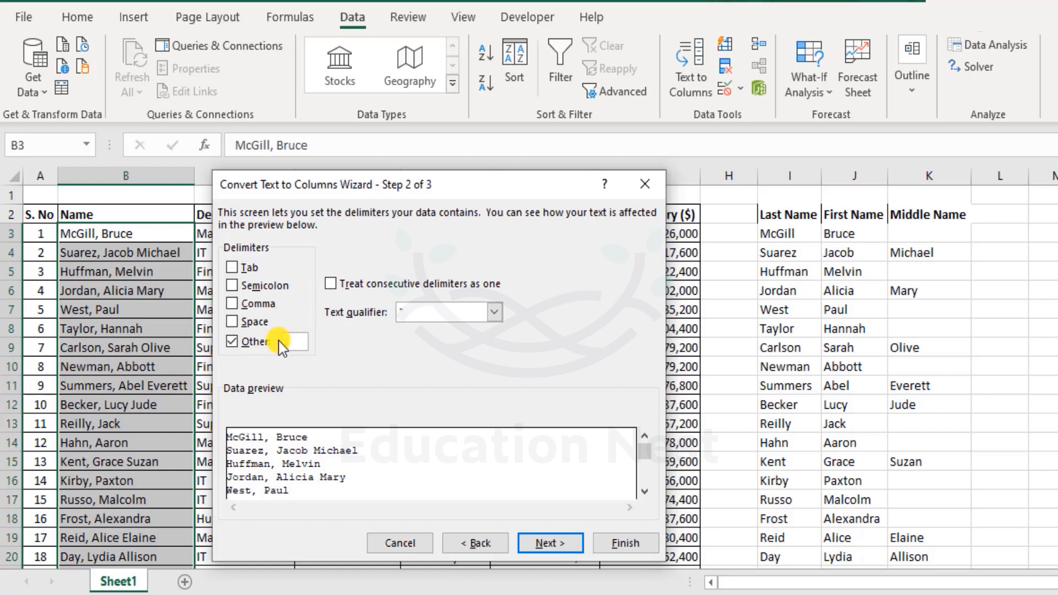
Check the text qualifier choices and the column format settings, and cancel the conversion.
left_click(418, 314)
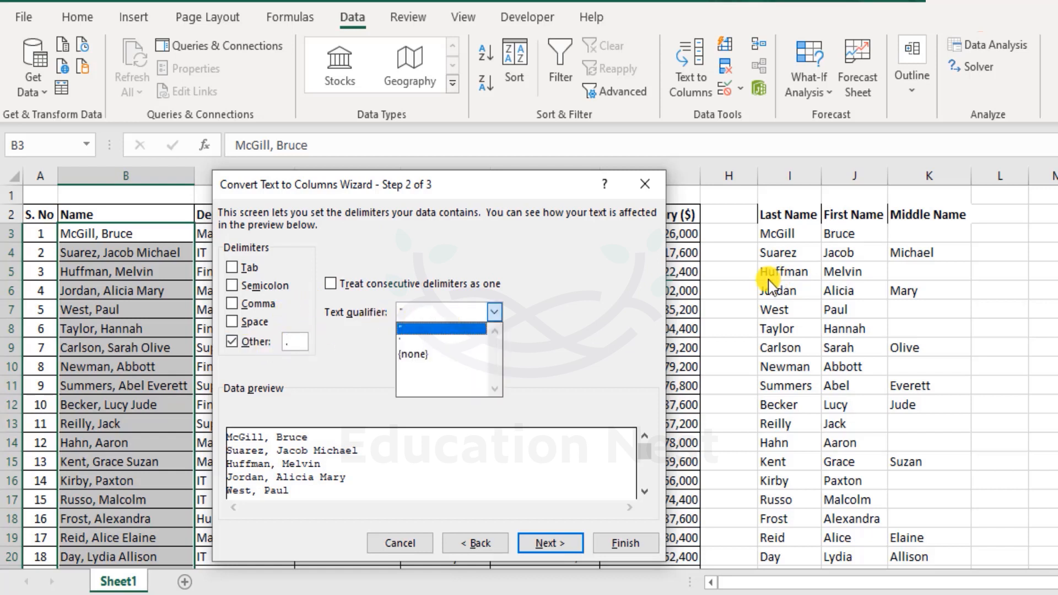
left_click(593, 281)
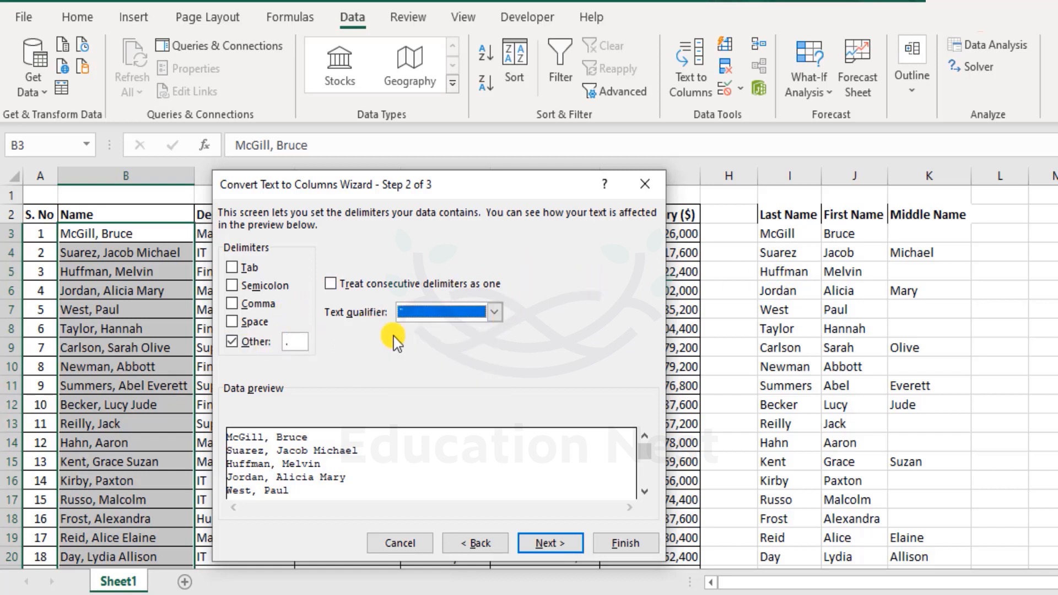
left_click(306, 342)
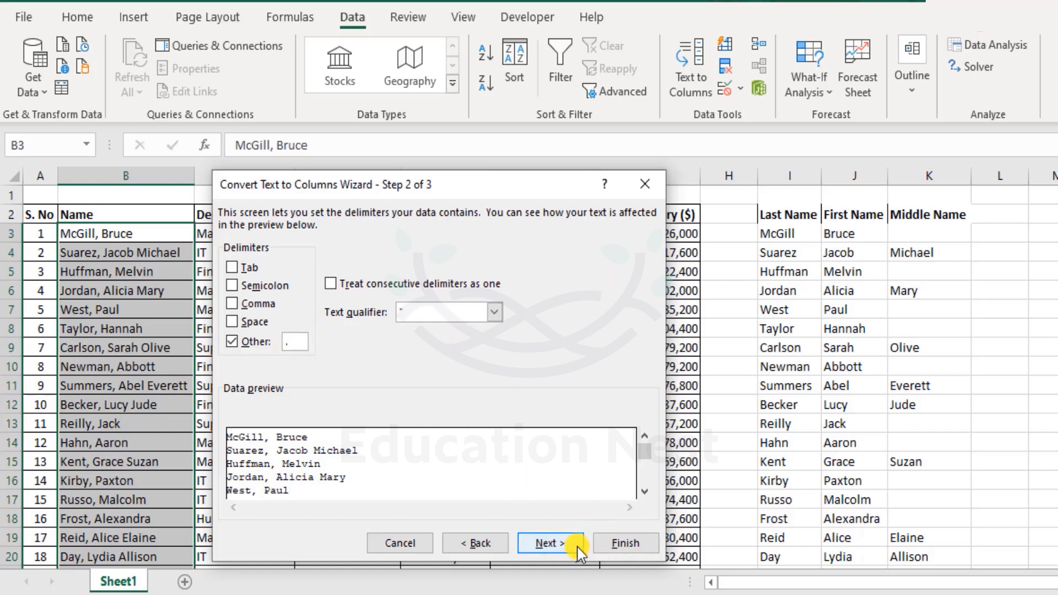
left_click(551, 546)
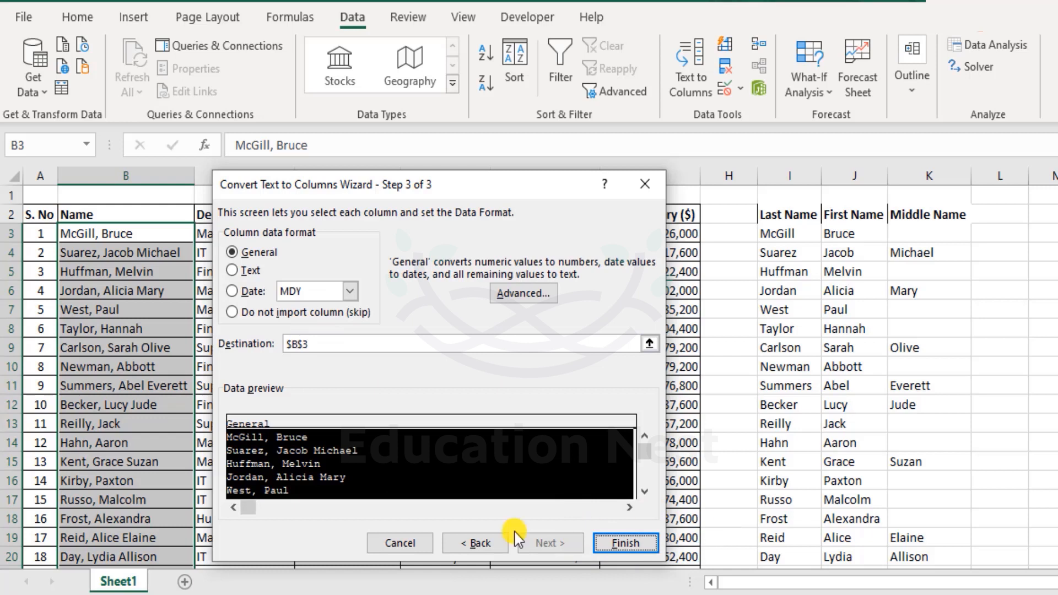
left_click(388, 544)
left_click(692, 328)
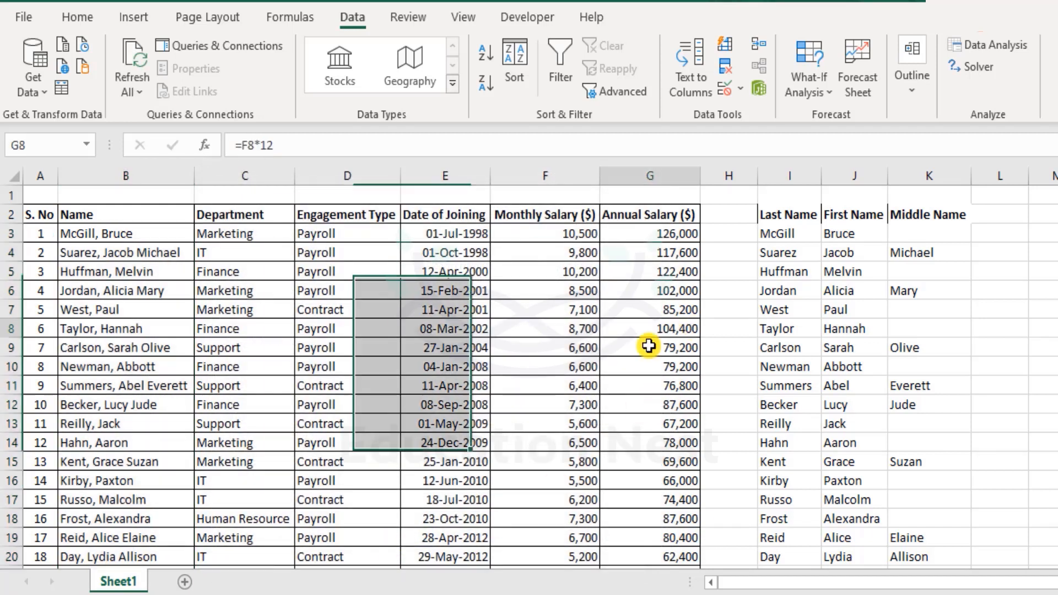